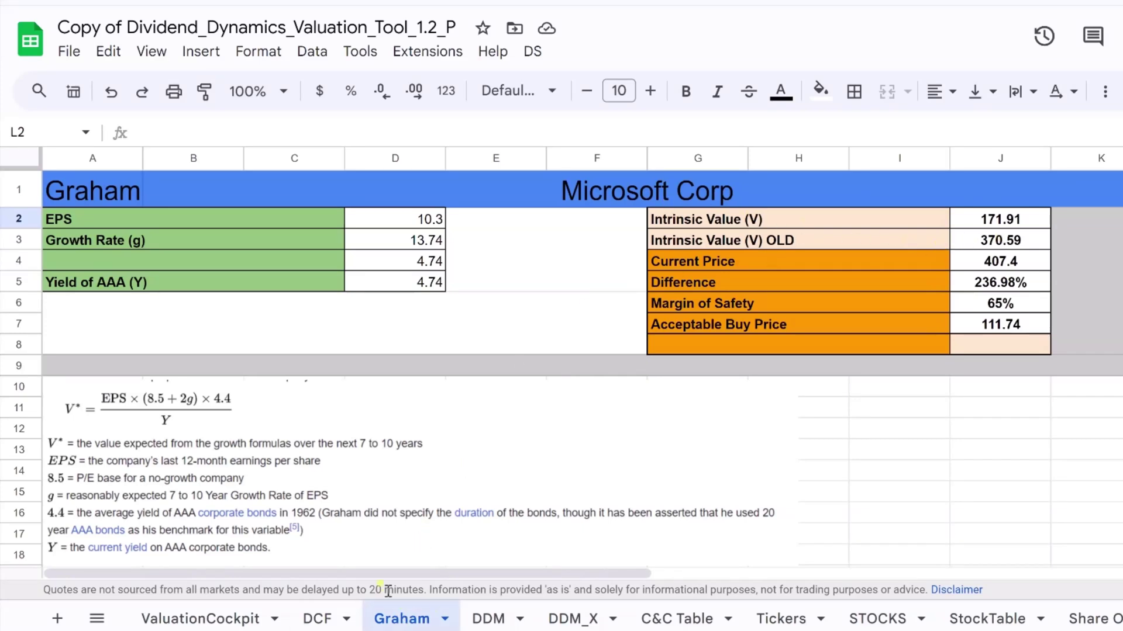
- Inspect the Graham title in A1, the old intrinsic value formula and both value rows
click(75, 188)
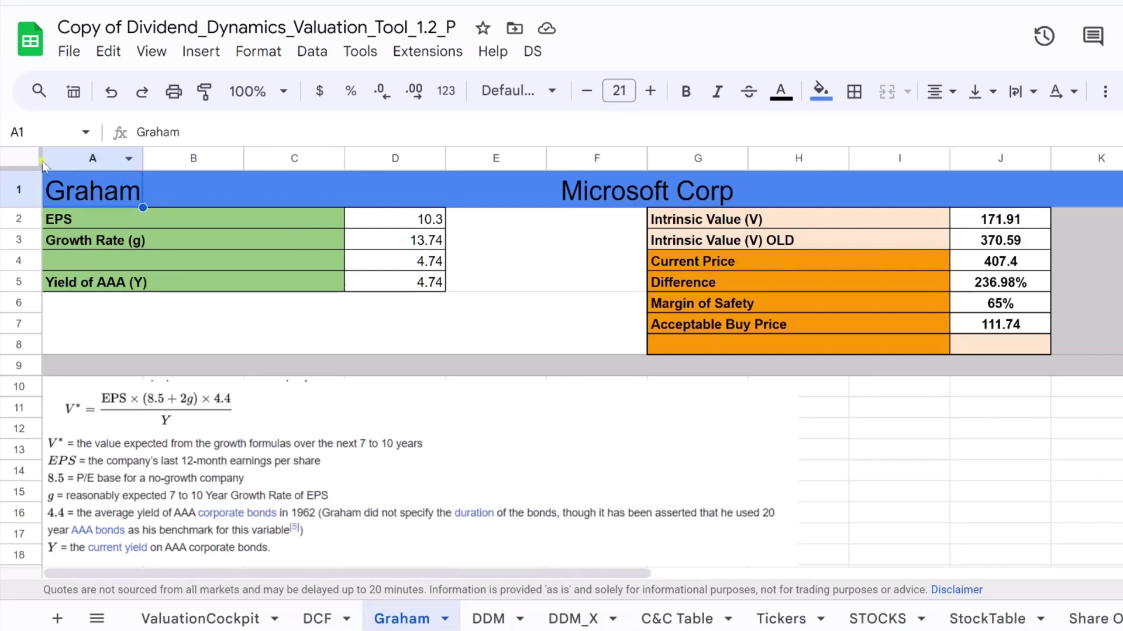
click(988, 240)
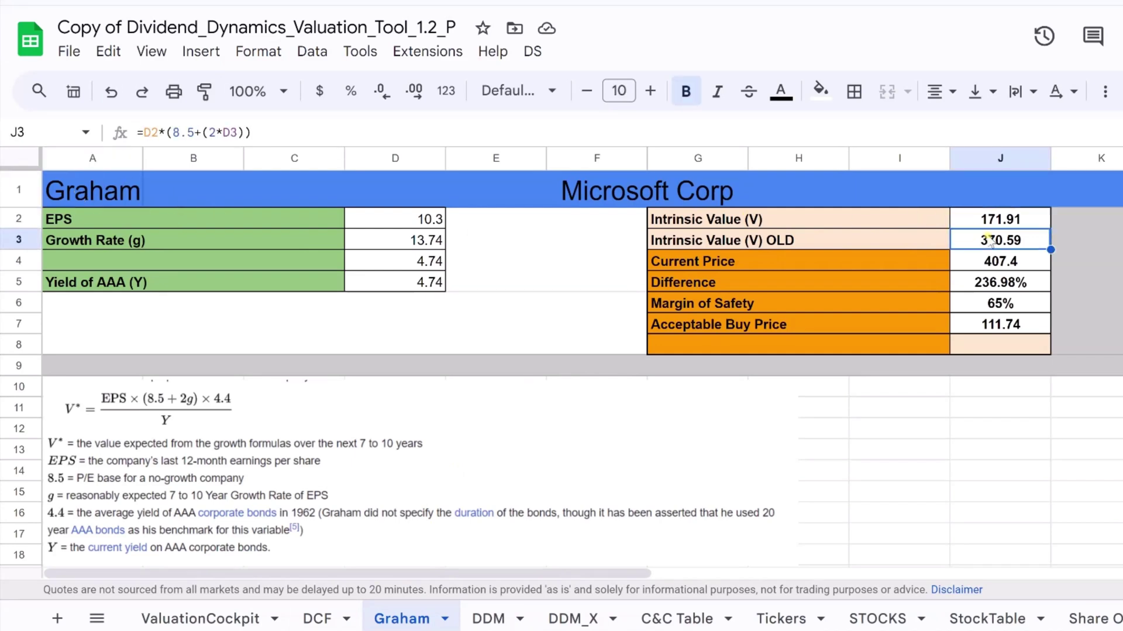
drag(820, 227, 1017, 246)
click(1117, 223)
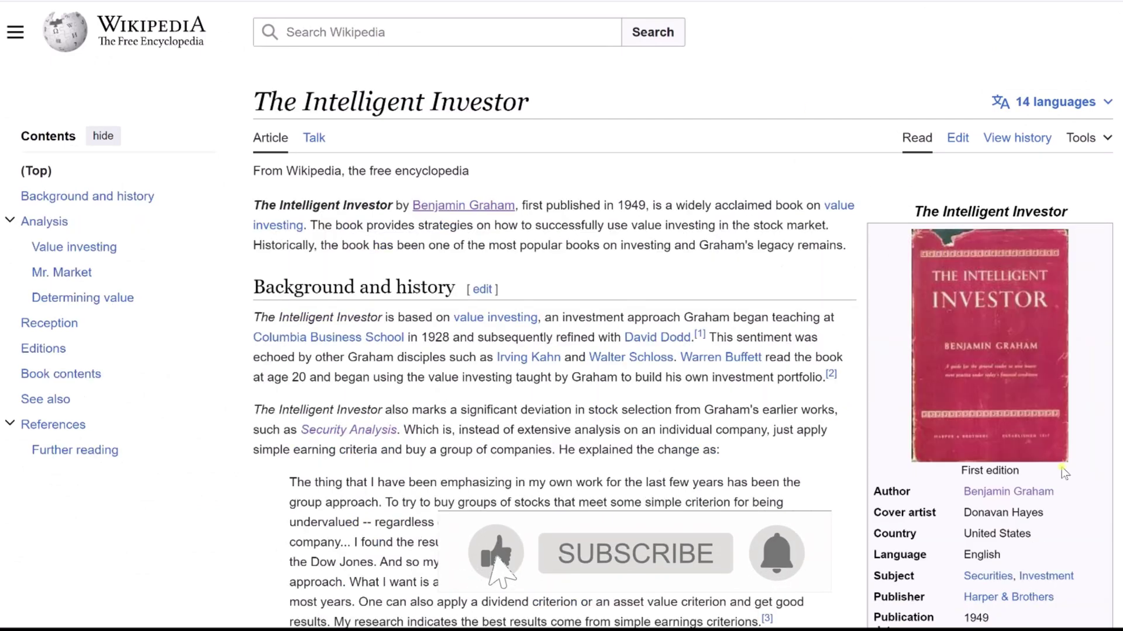
- Scroll the Benjamin Graham formula article to the Revised formula section and highlight its heading
scroll(608, 210, down, 3)
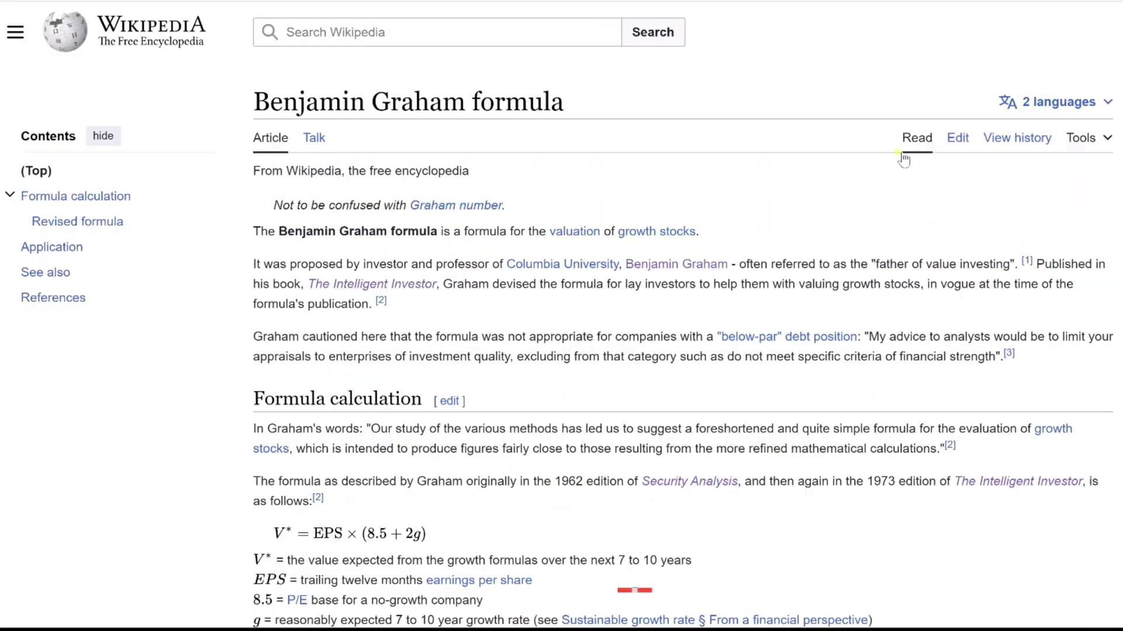
scroll(744, 265, down, 3)
scroll(744, 265, down, 3)
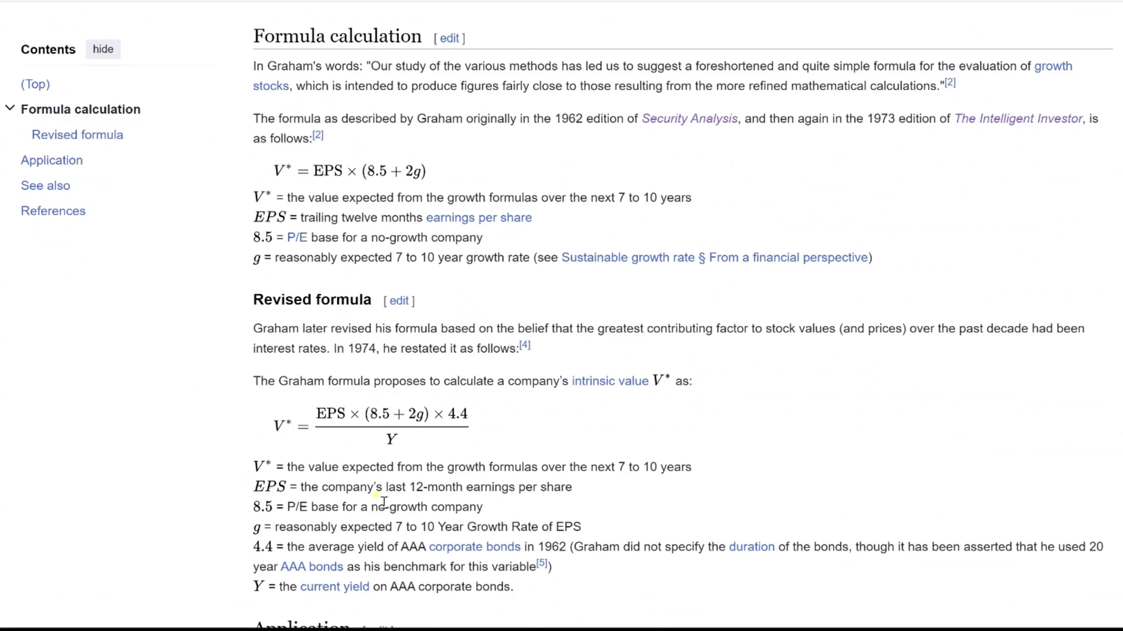
scroll(351, 368, down, 5)
scroll(354, 373, down, 3)
scroll(351, 377, up, 10)
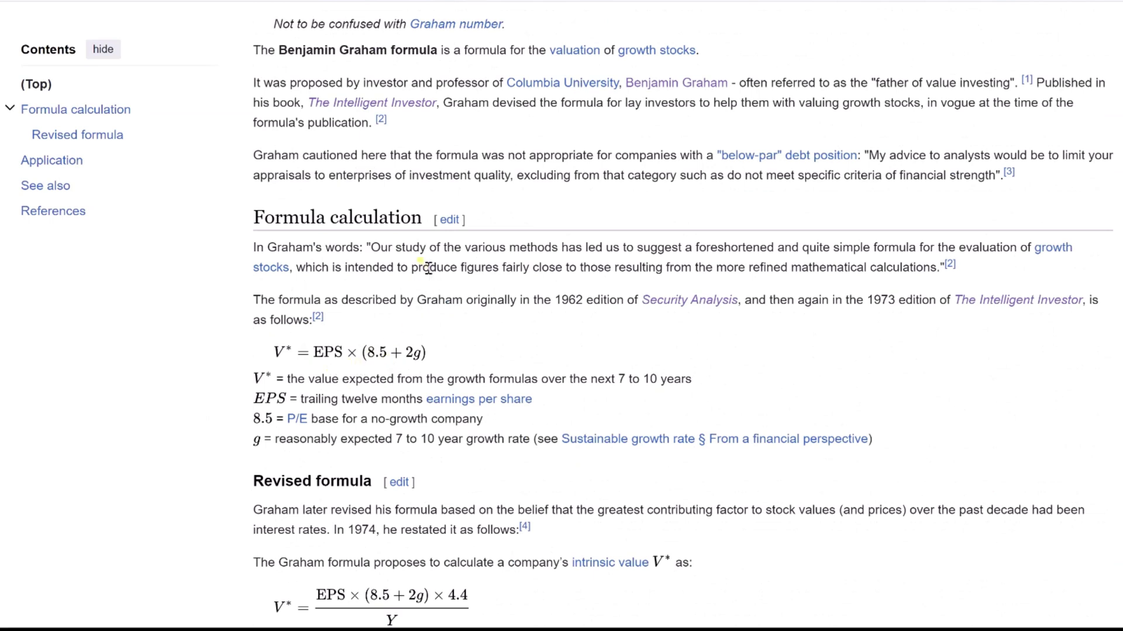
triple_click(325, 488)
click(325, 489)
- Highlight the Application heading below the revised formula V* = EPS × (8.5 + 2g) × 4.4 / Y
scroll(394, 526, down, 5)
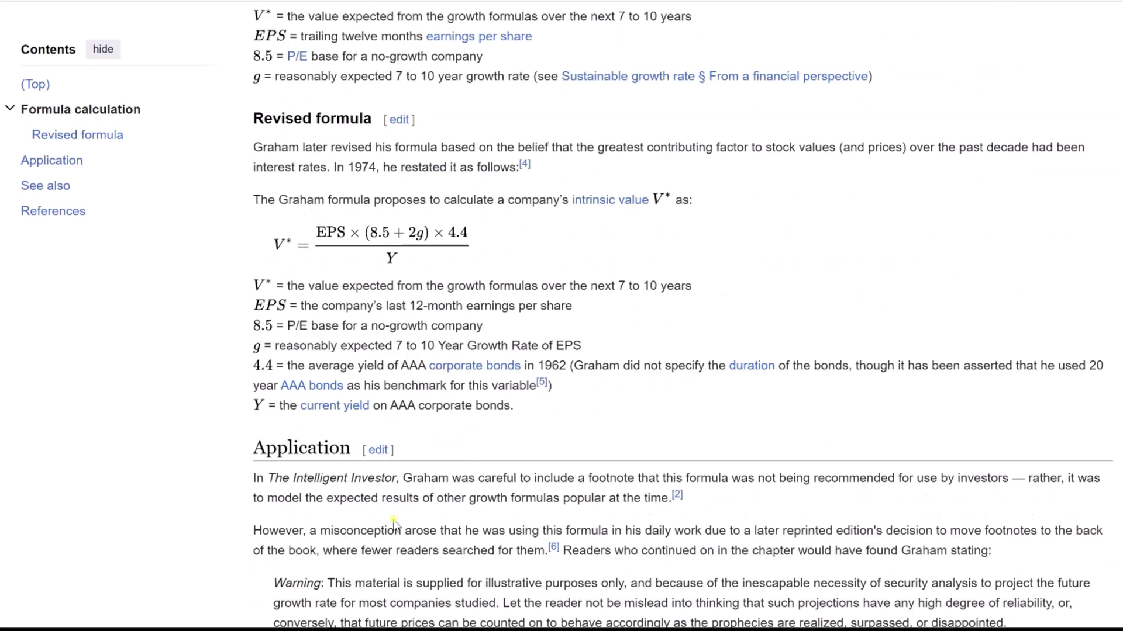
triple_click(284, 448)
scroll(346, 439, down, 5)
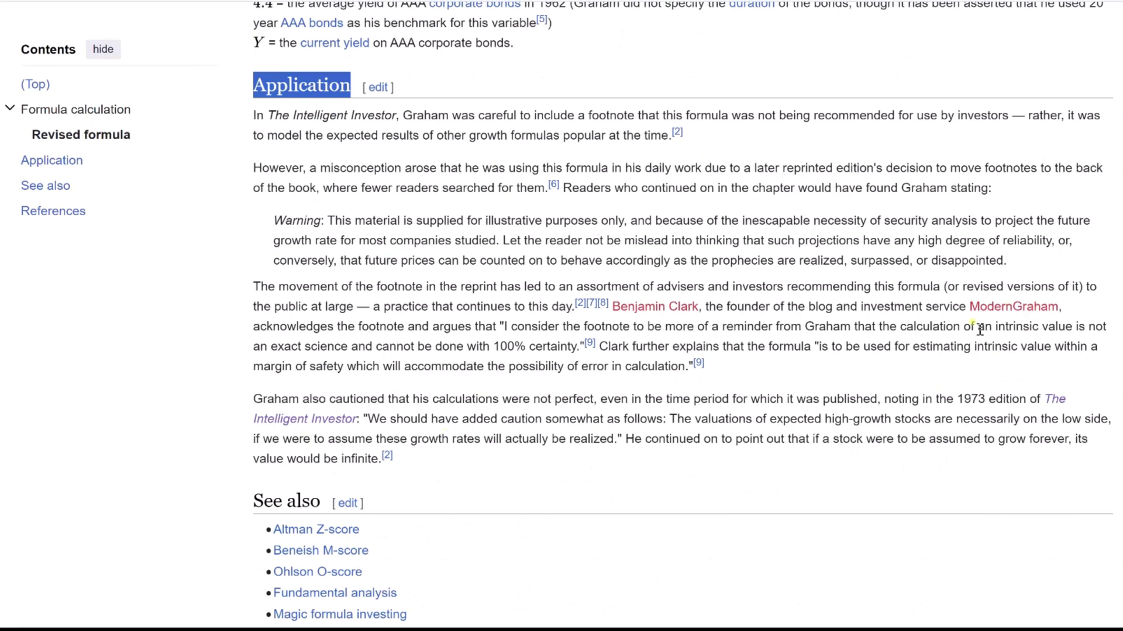
scroll(976, 328, up, 3)
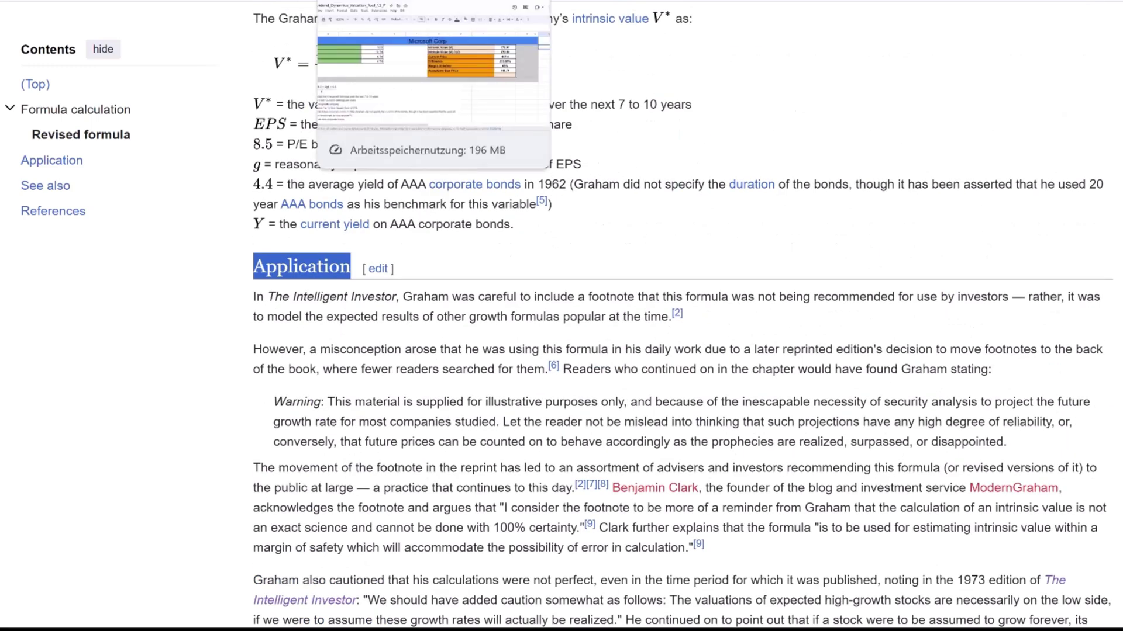
- Move to the Intelligent Dividend Investor for 2024 booklet, past its title and hero image
click(380, 1)
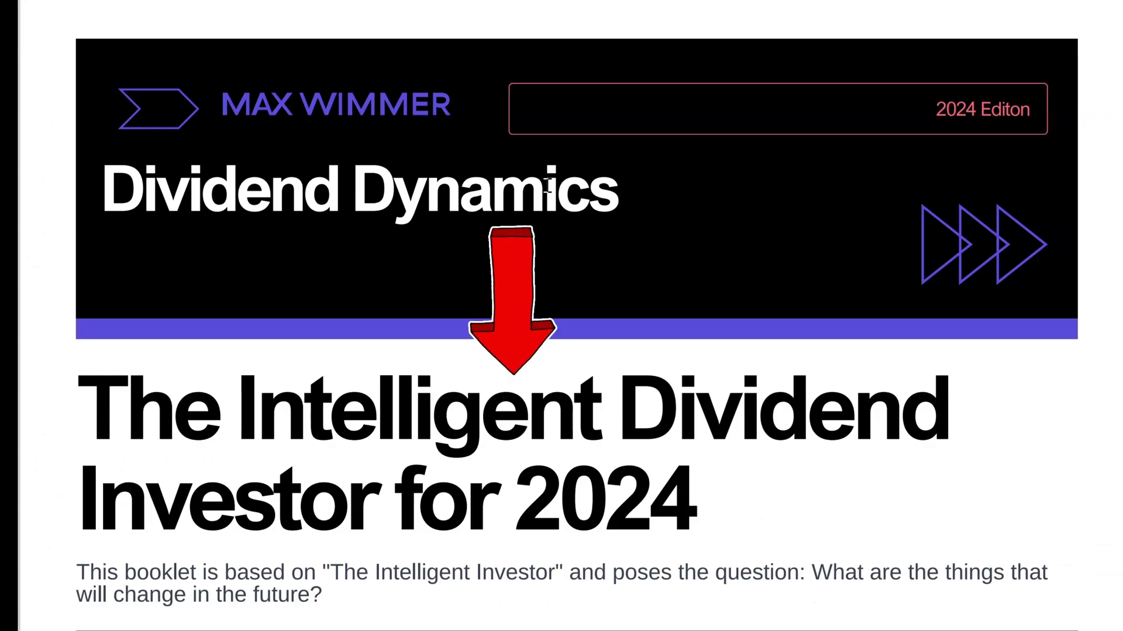
scroll(546, 179, down, 2)
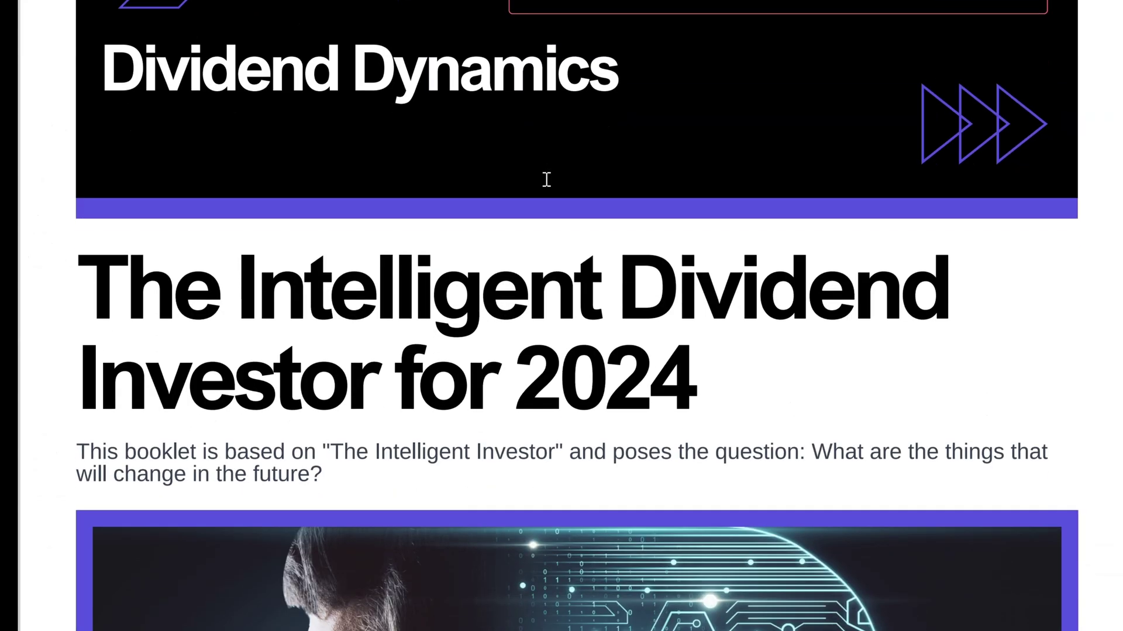
scroll(547, 180, down, 3)
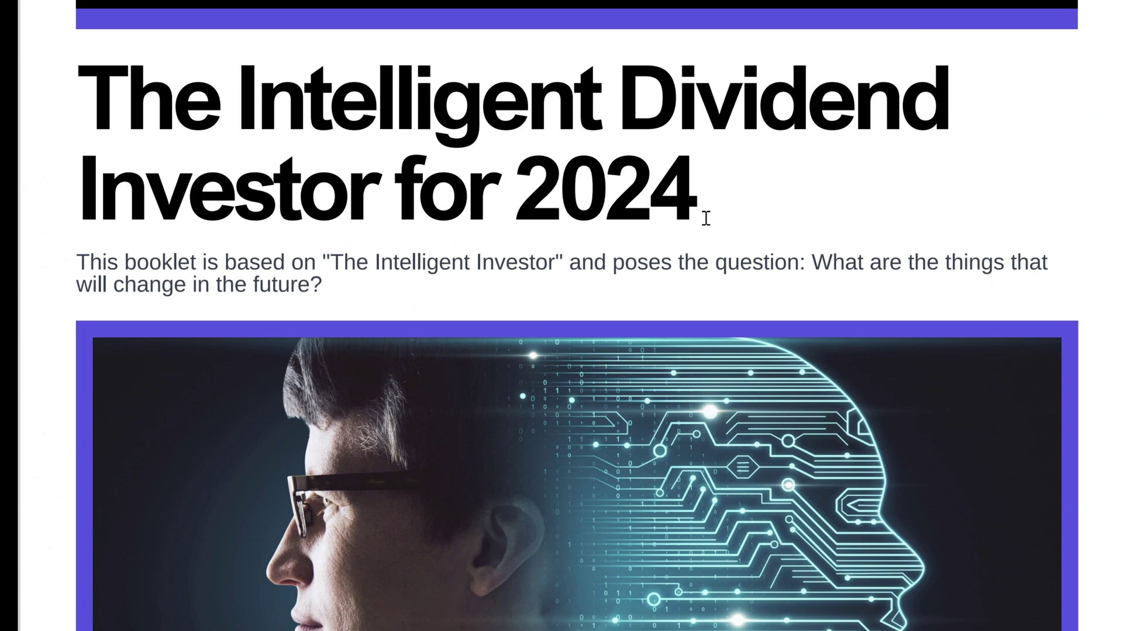
scroll(706, 218, down, 12)
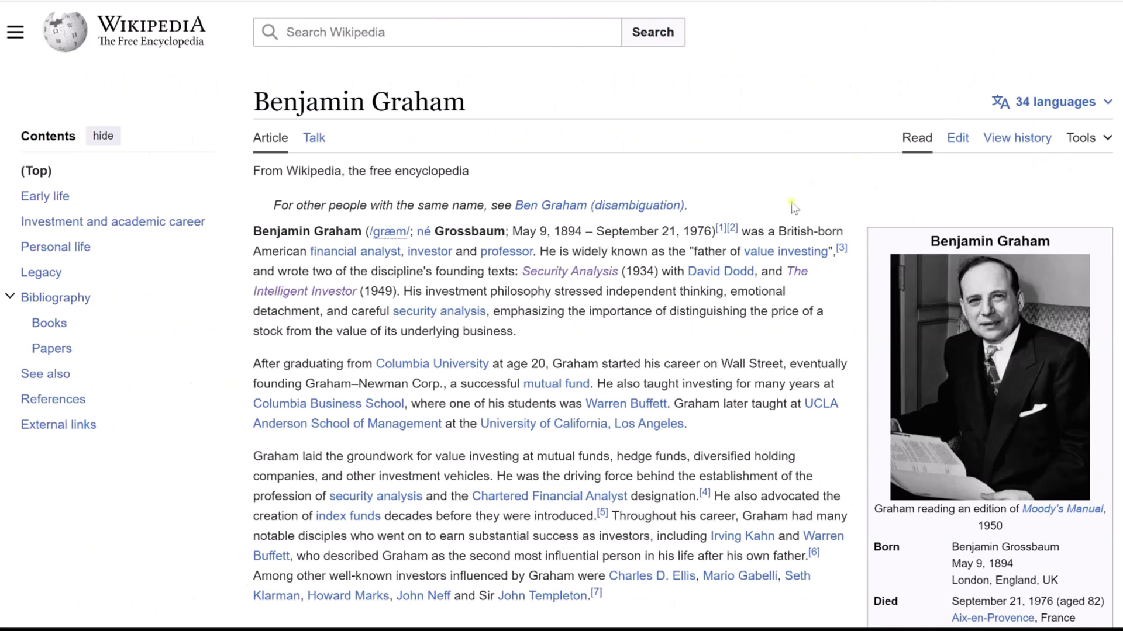
- Scroll The Intelligent Investor article through Determining value down to the Reception section
scroll(865, 288, down, 3)
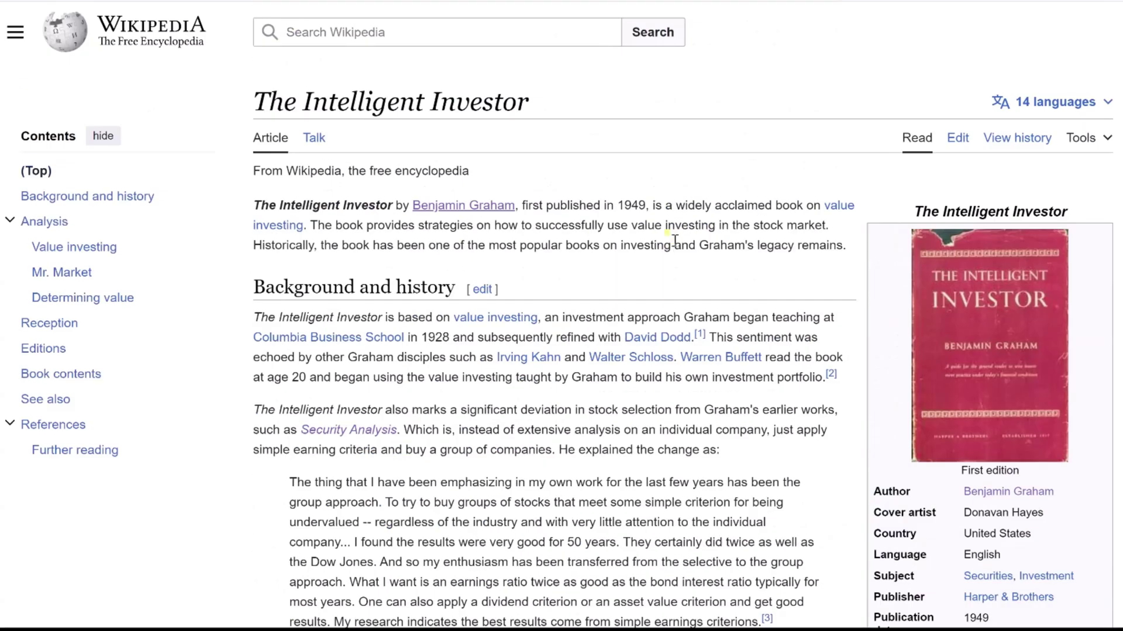
scroll(674, 241, down, 1)
scroll(674, 240, down, 7)
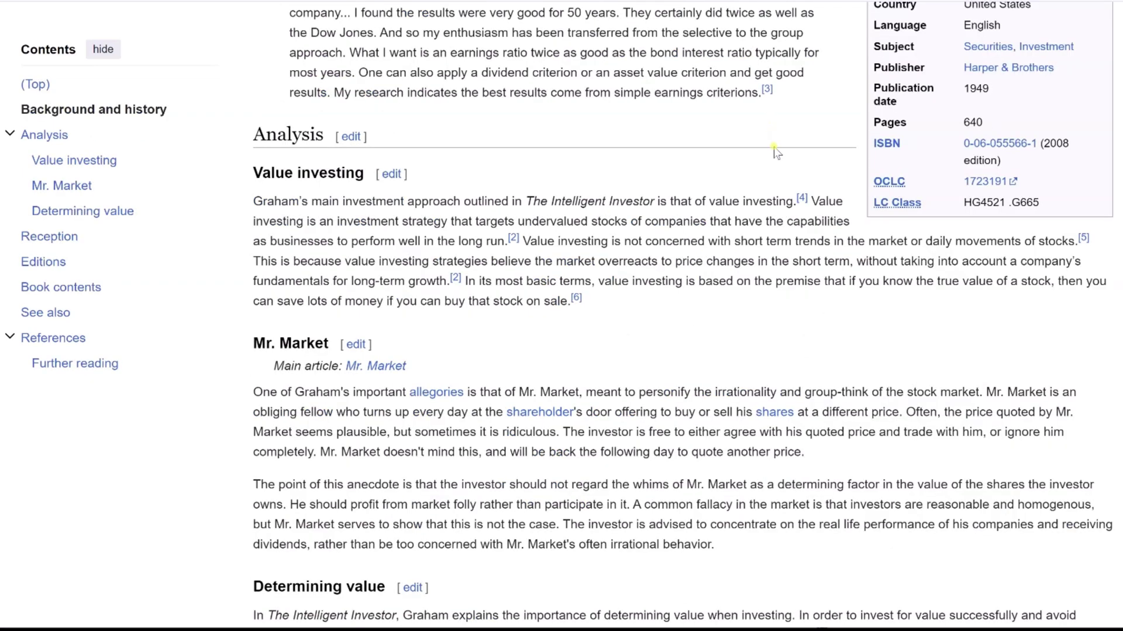
scroll(773, 153, up, 8)
scroll(773, 153, up, 1)
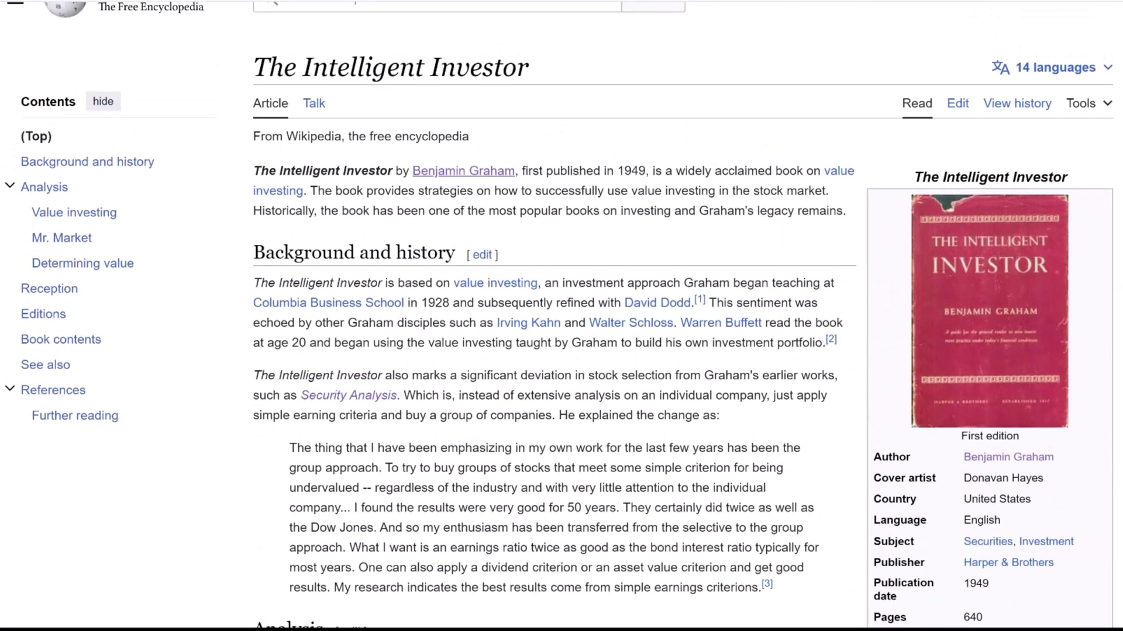
scroll(562, 315, down, 3)
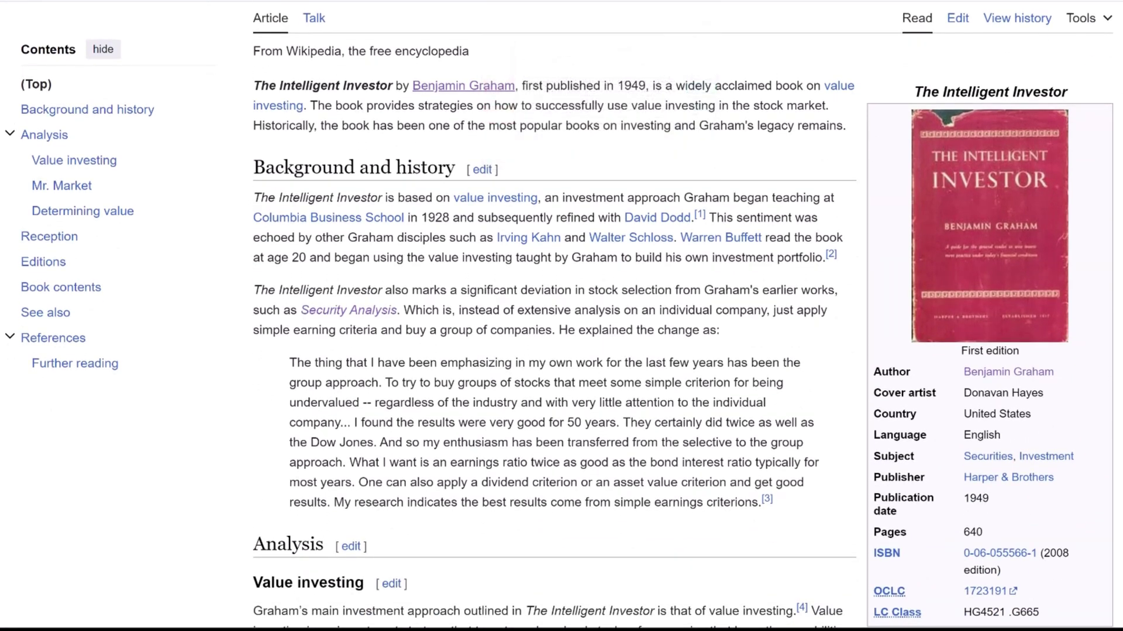
scroll(964, 423, down, 8)
scroll(964, 423, down, 6)
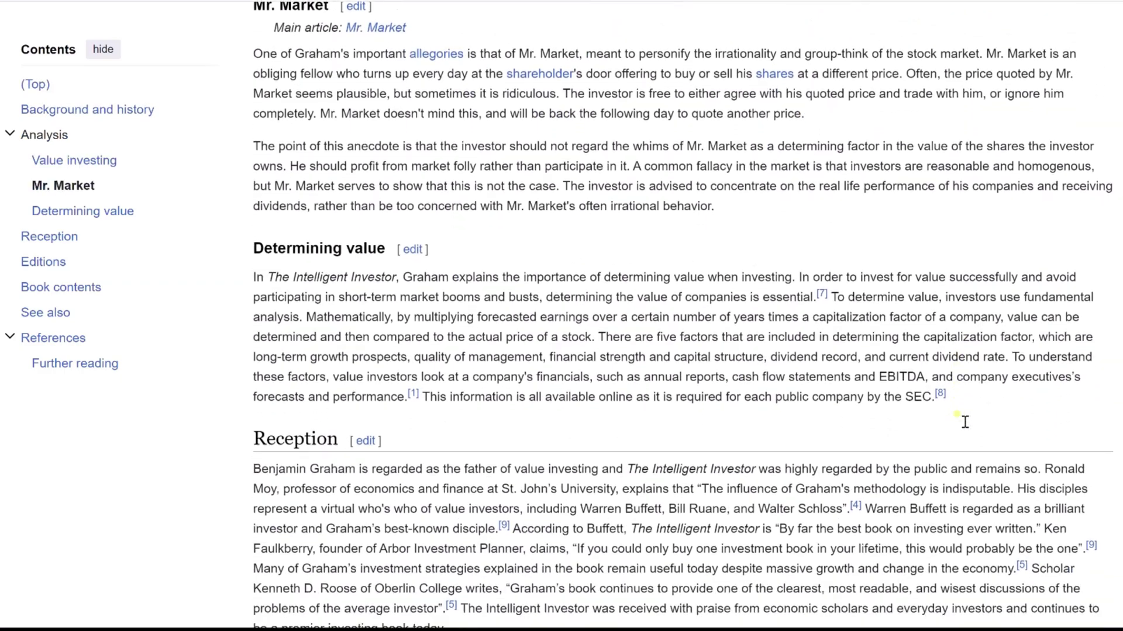
scroll(965, 427, down, 1)
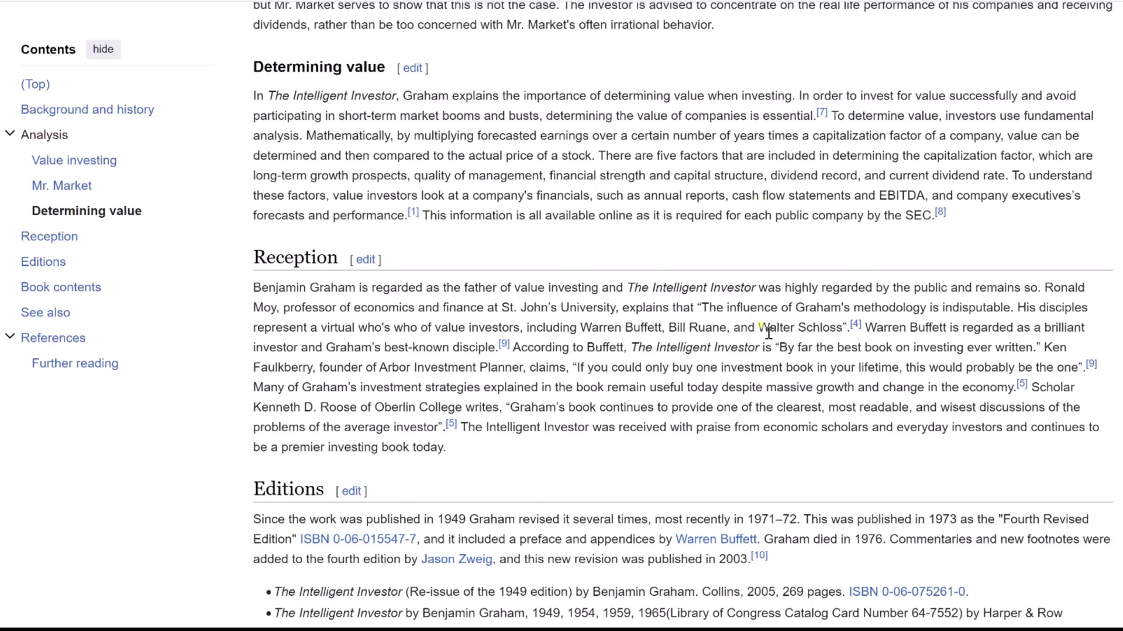
- Highlight the name Warren Buffett in the Reception paragraph, then clear the selection
triple_click(599, 329)
drag(581, 329, 665, 329)
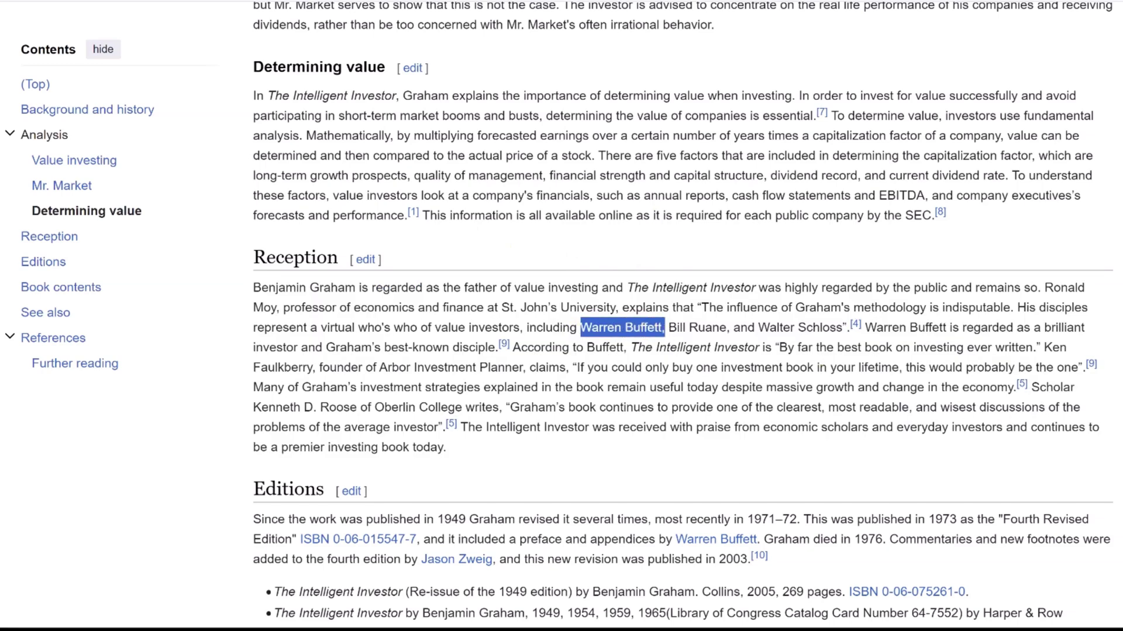
click(1043, 423)
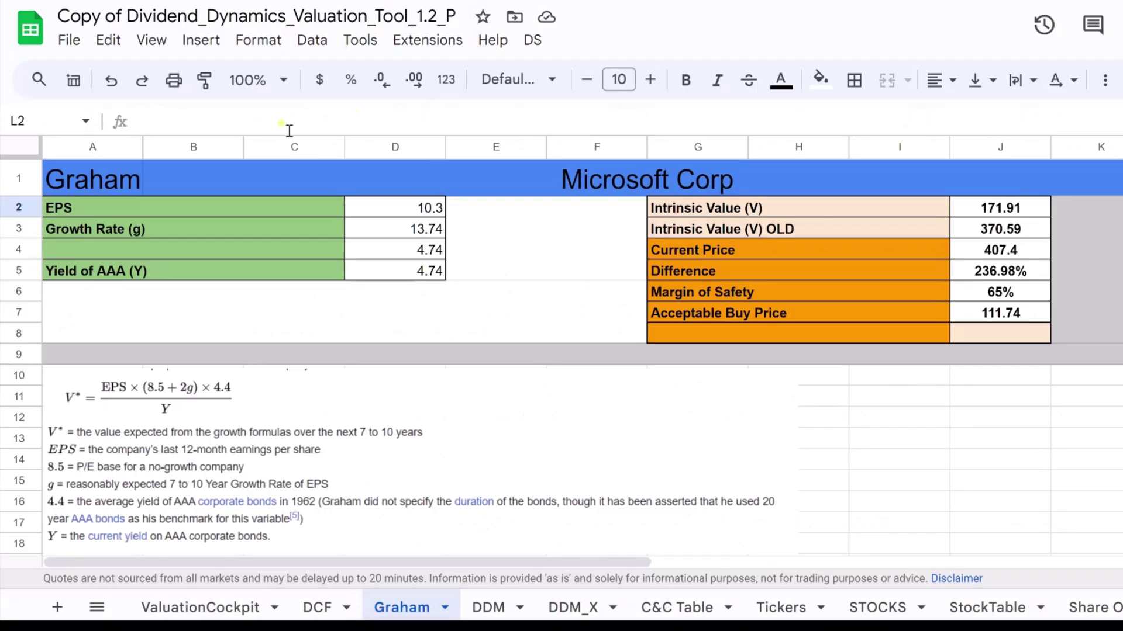
click(120, 175)
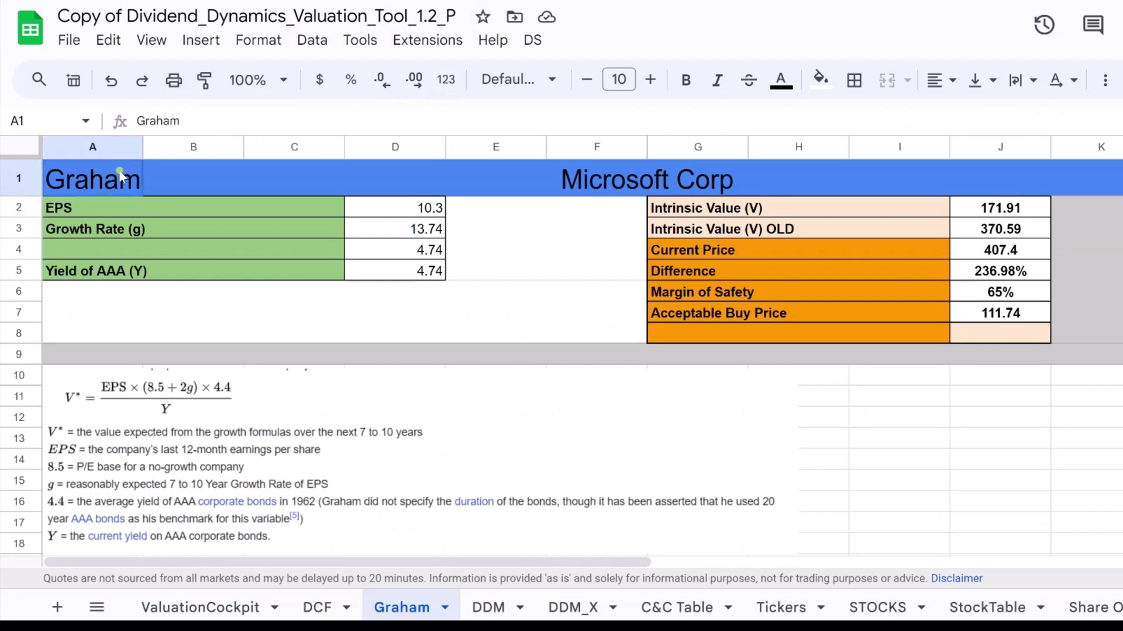
click(691, 212)
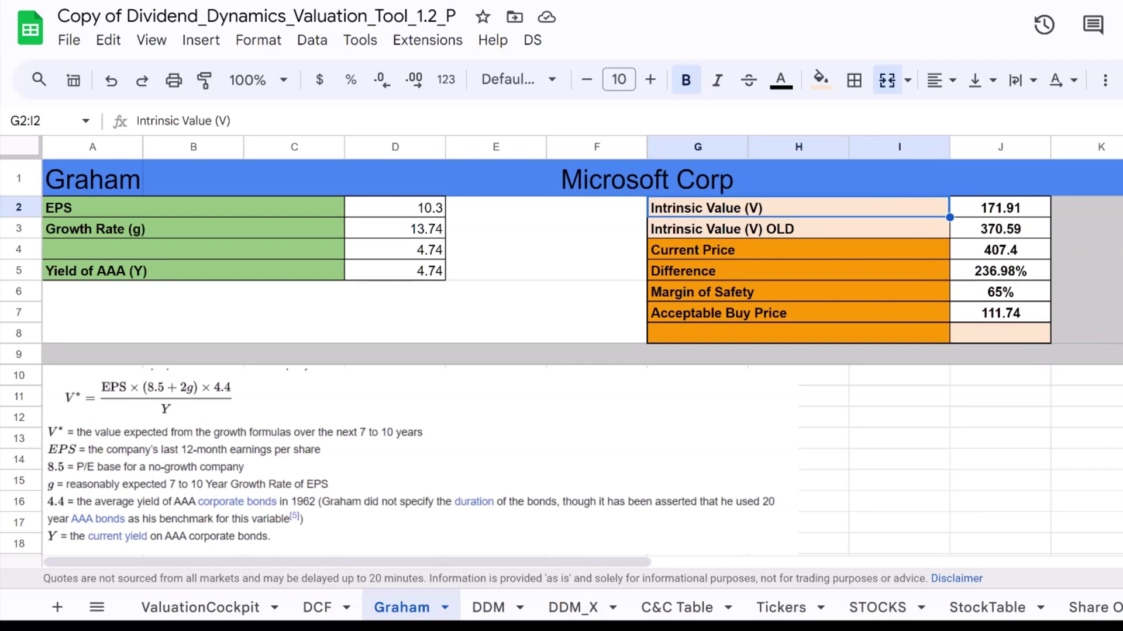
drag(1000, 208, 900, 229)
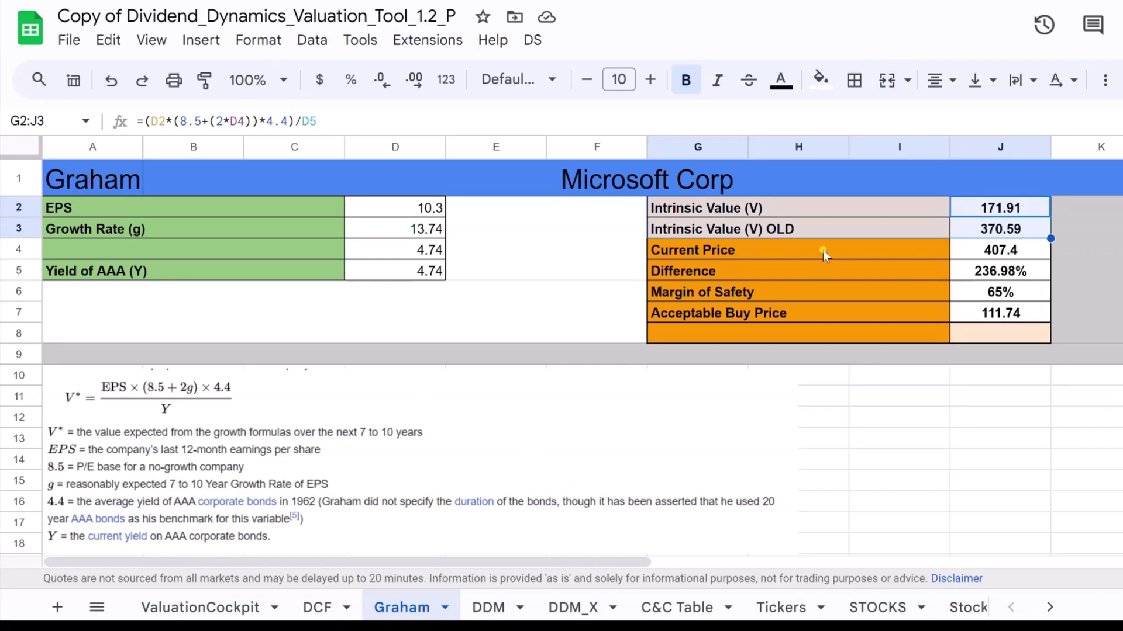
click(725, 185)
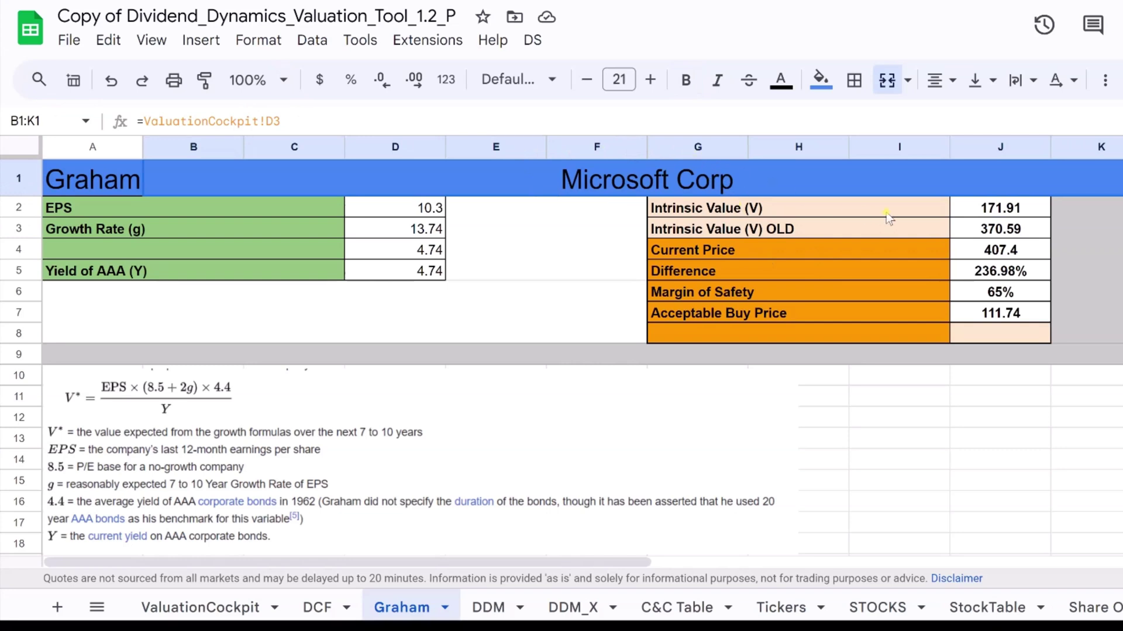
click(1001, 211)
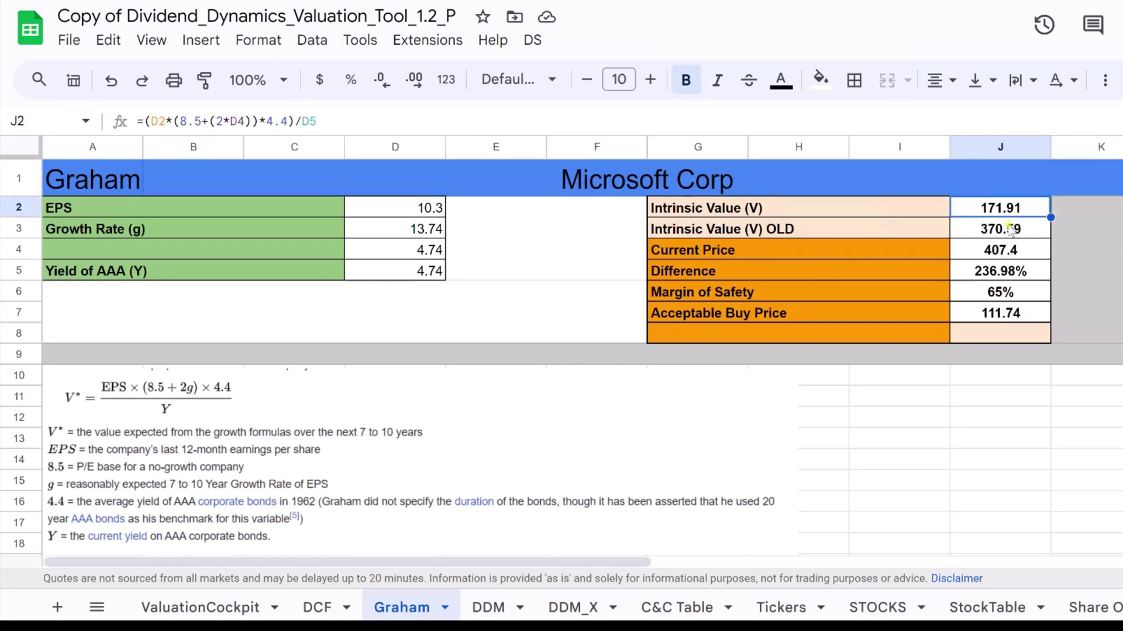
click(1010, 229)
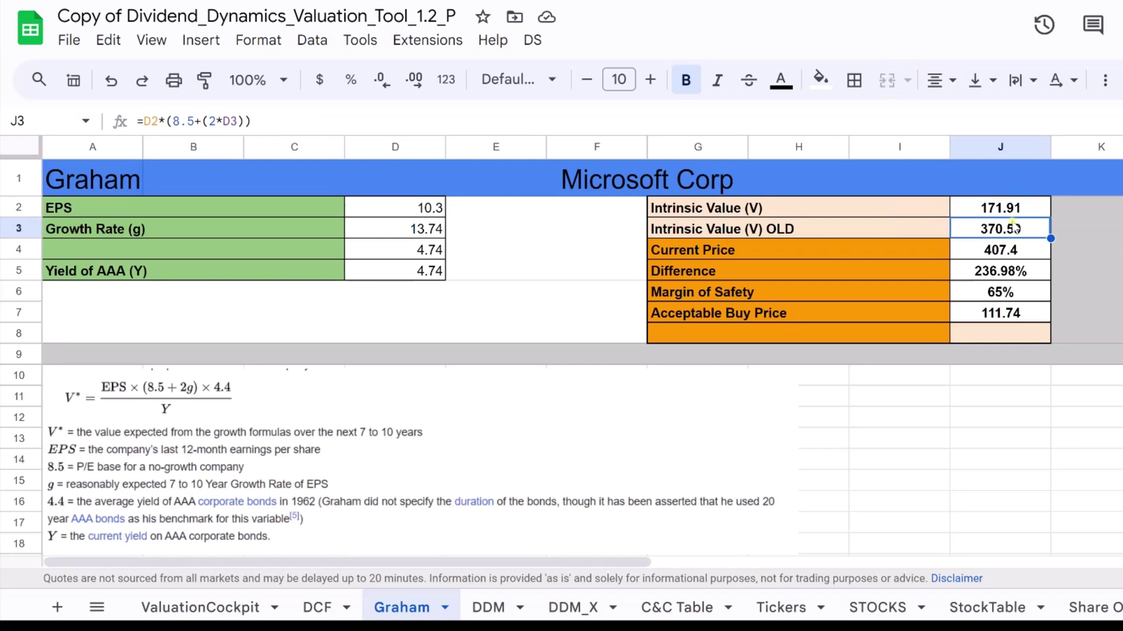
click(924, 213)
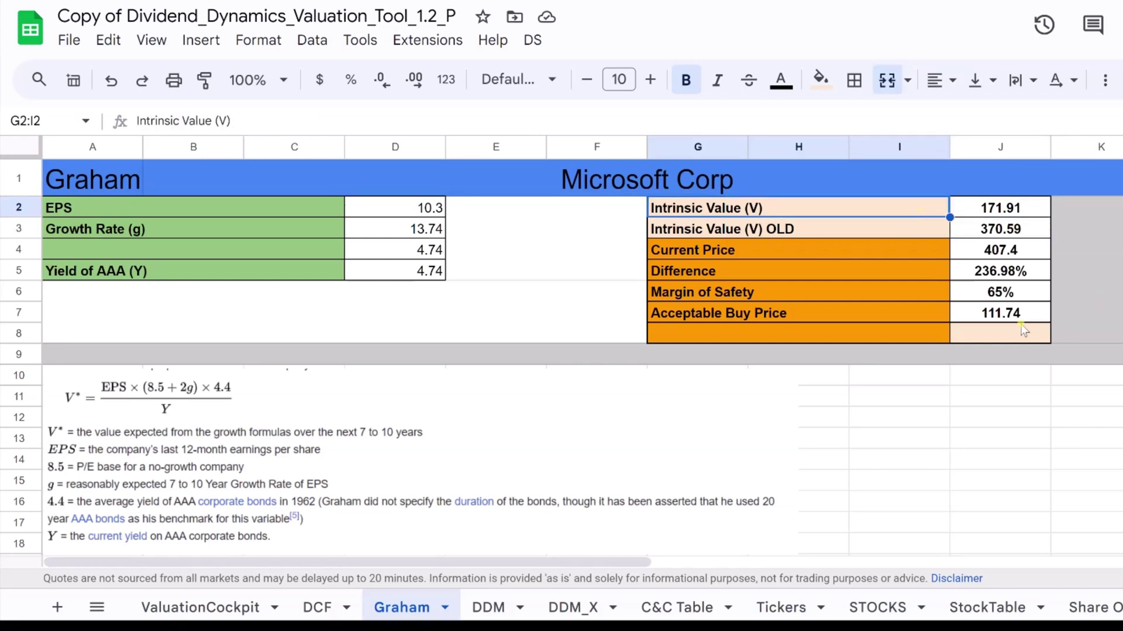
click(1009, 257)
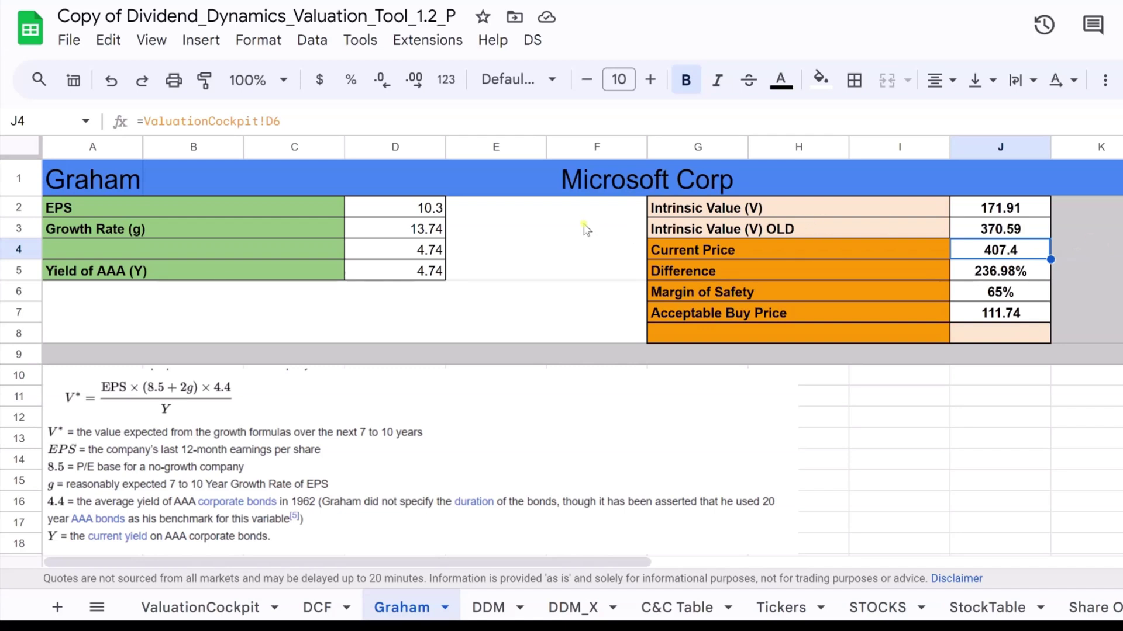
click(196, 209)
click(187, 230)
click(188, 272)
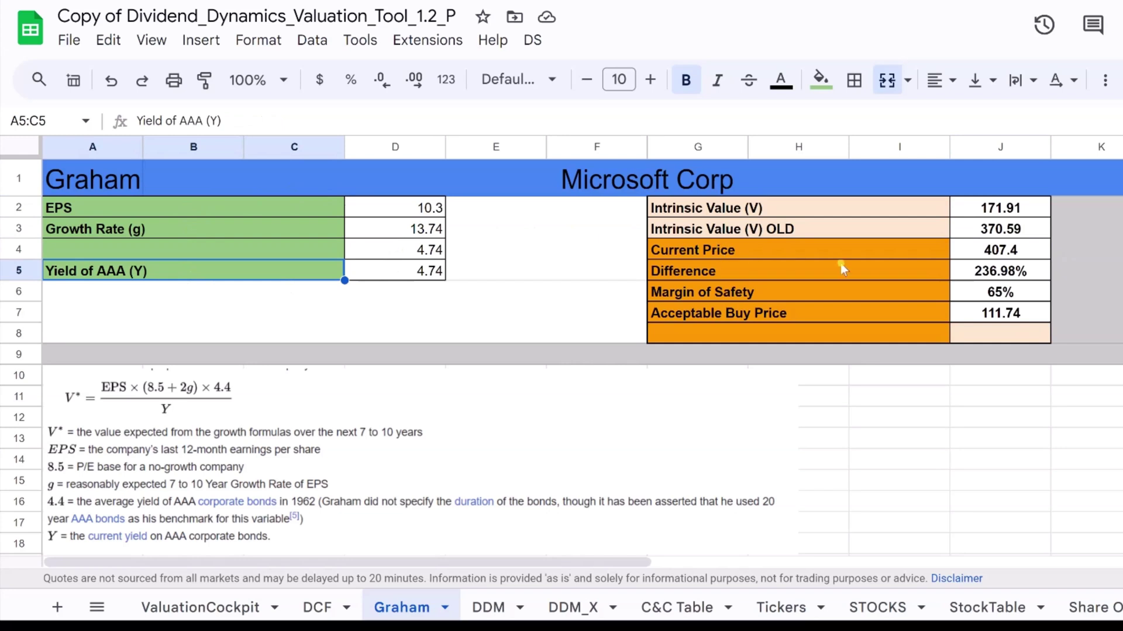
click(980, 256)
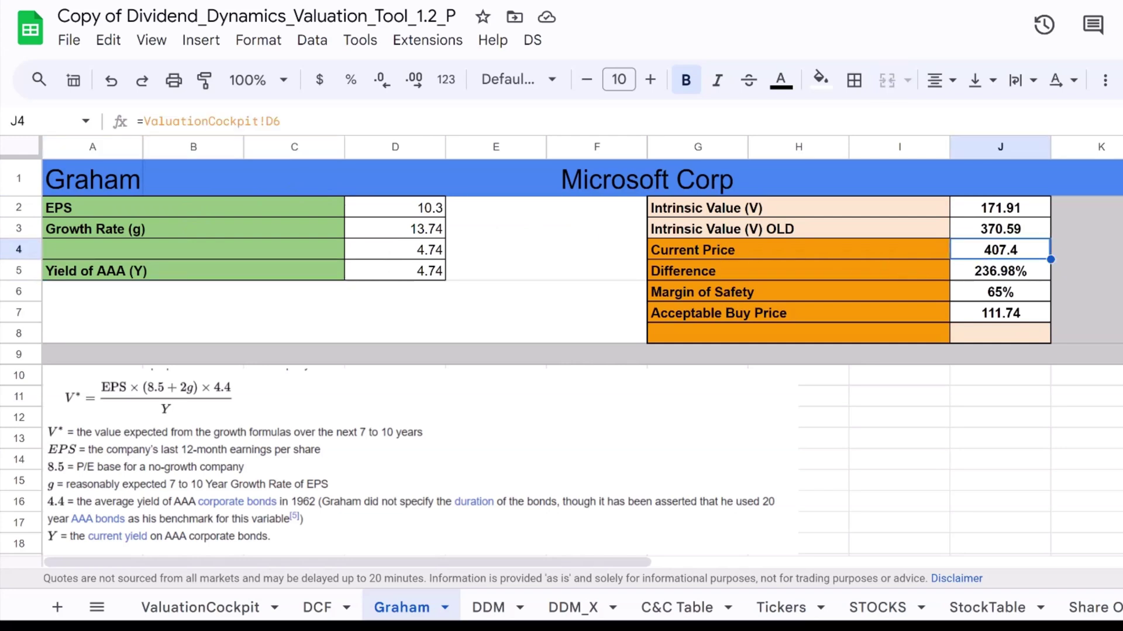
click(1086, 269)
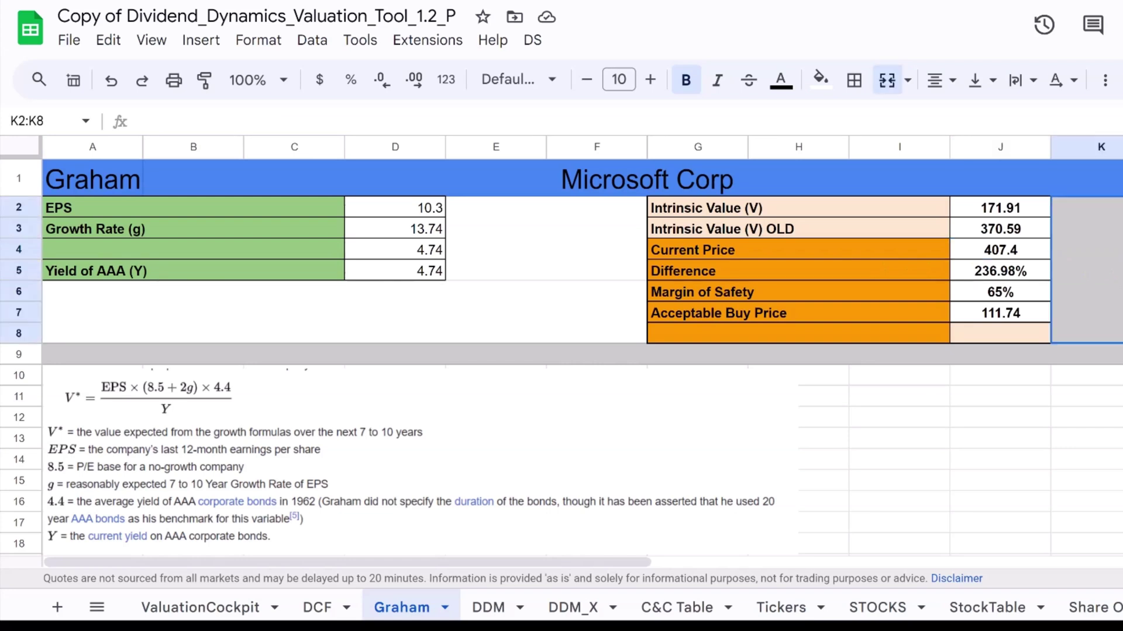
key(Right)
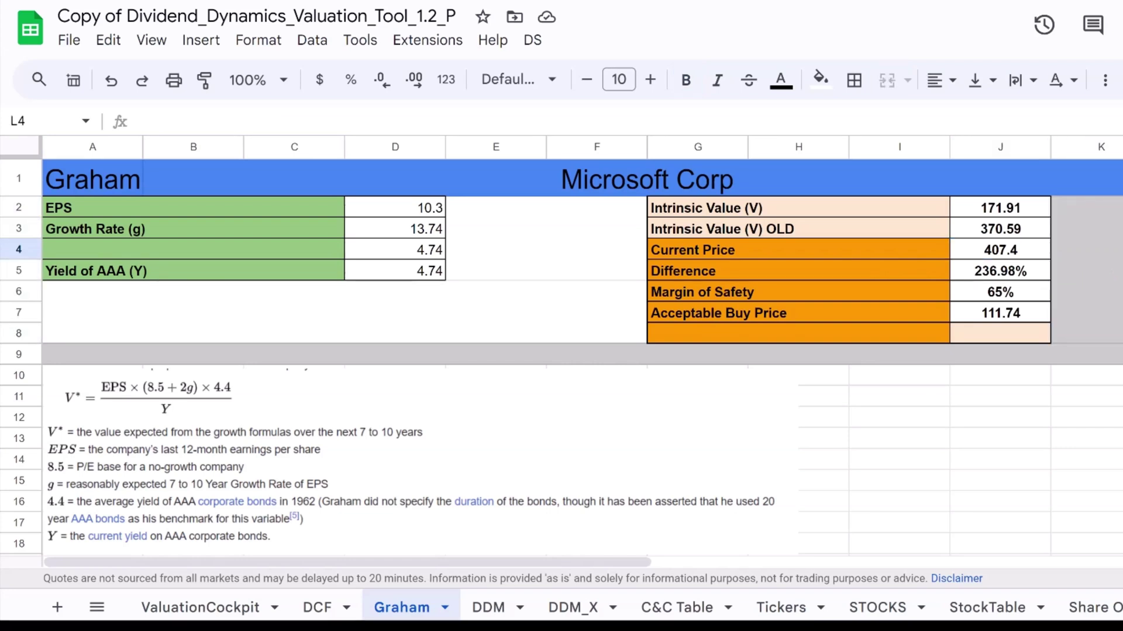
click(814, 214)
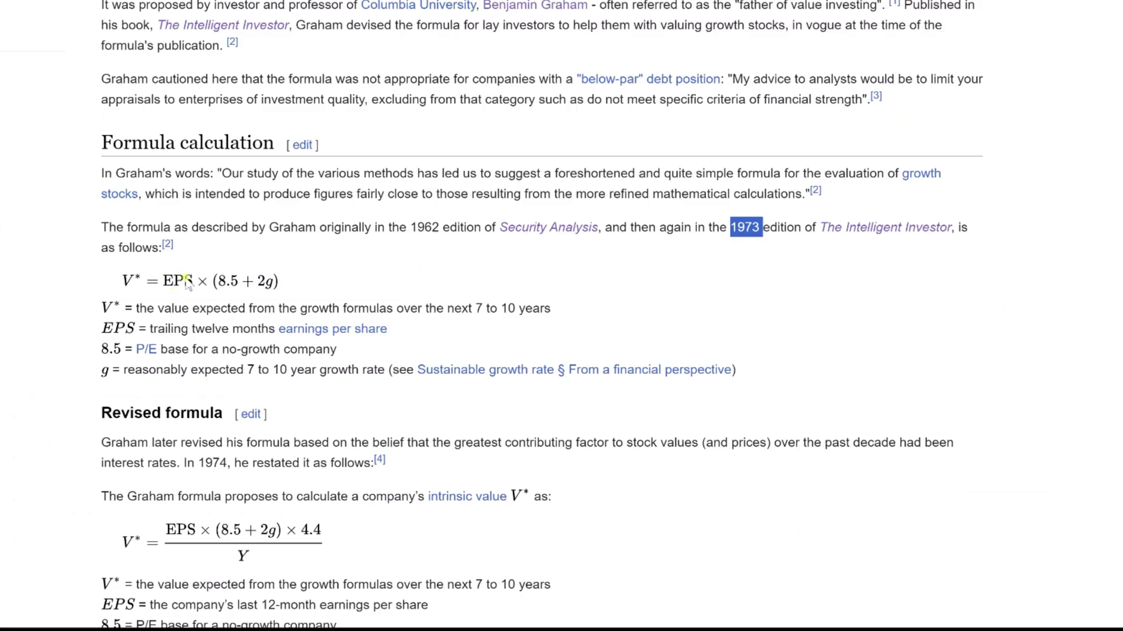
click(188, 286)
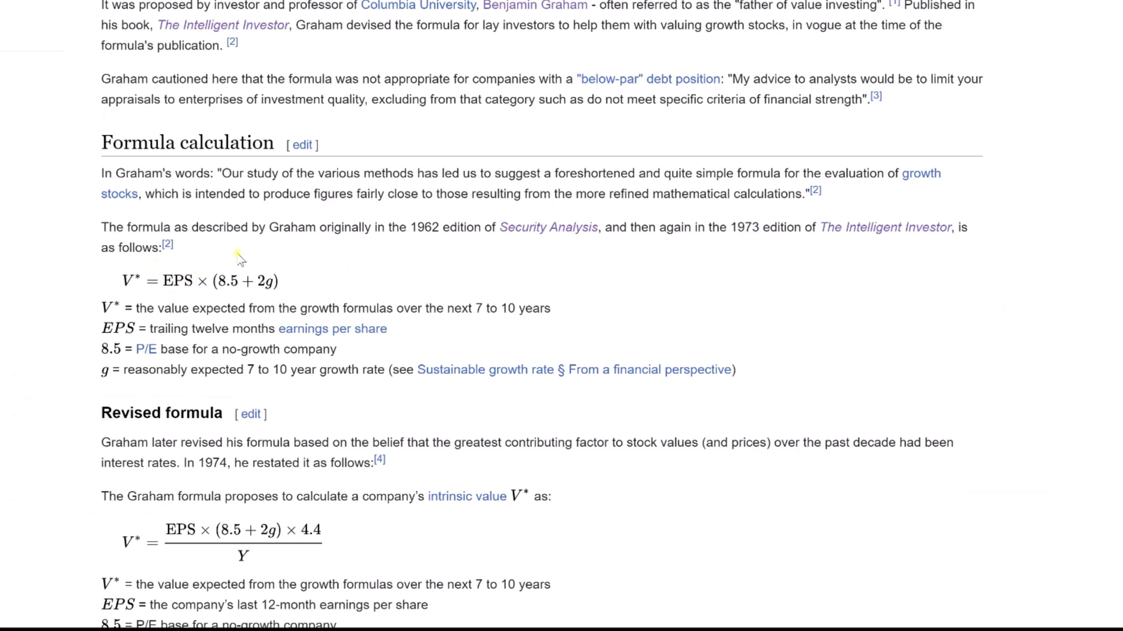
triple_click(202, 348)
mouse_move(860, 232)
mouse_move(519, 229)
scroll(374, 292, down, 1)
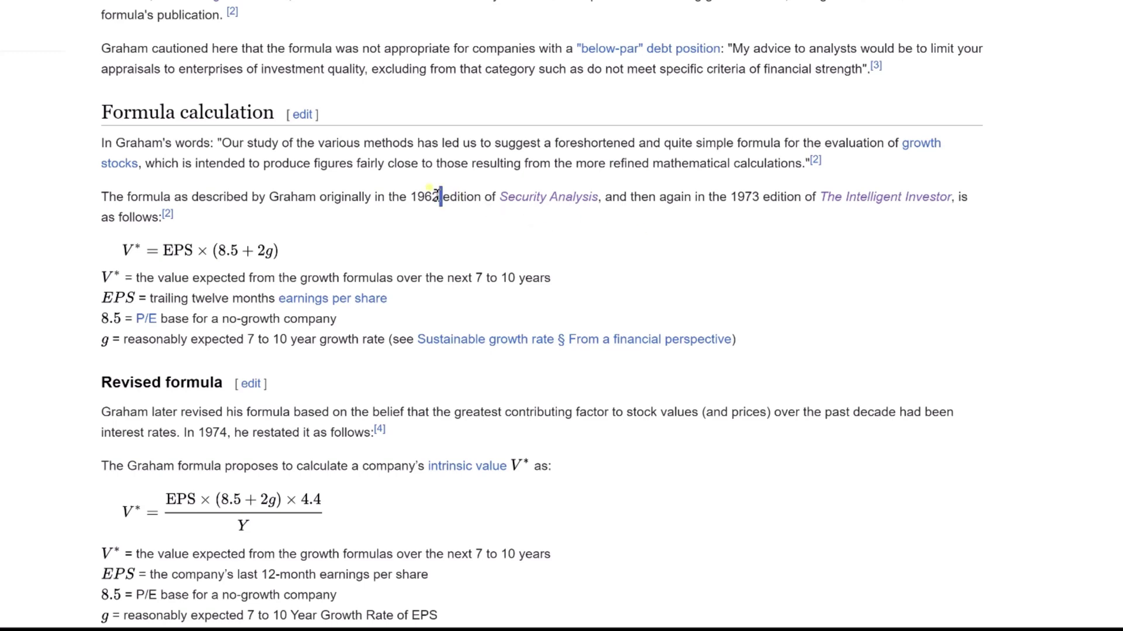
drag(440, 196, 412, 198)
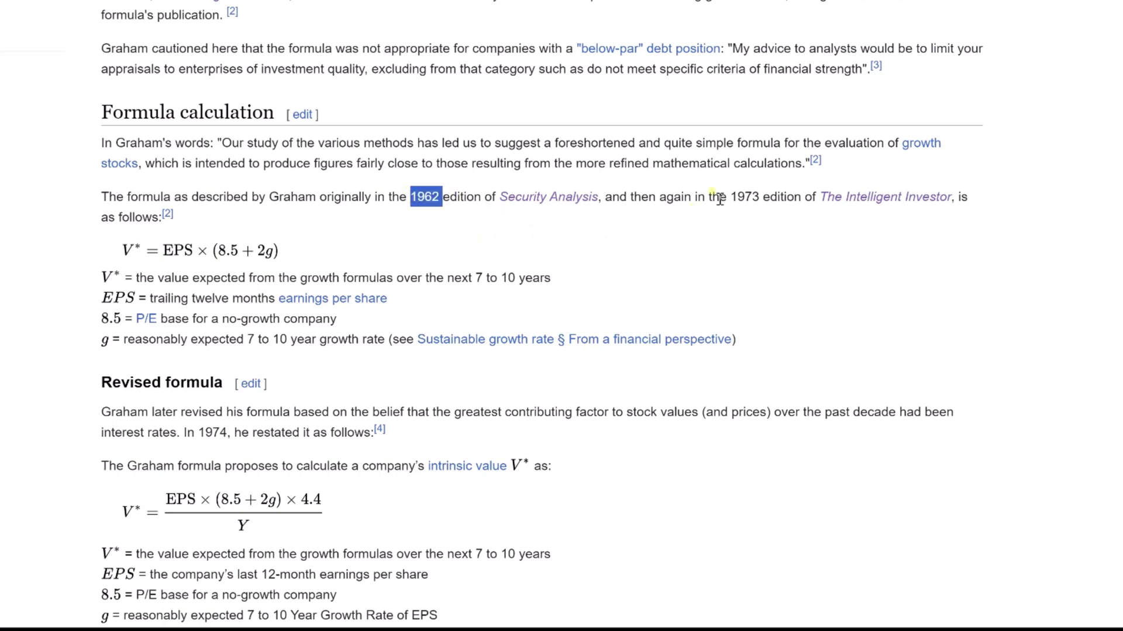
double_click(738, 197)
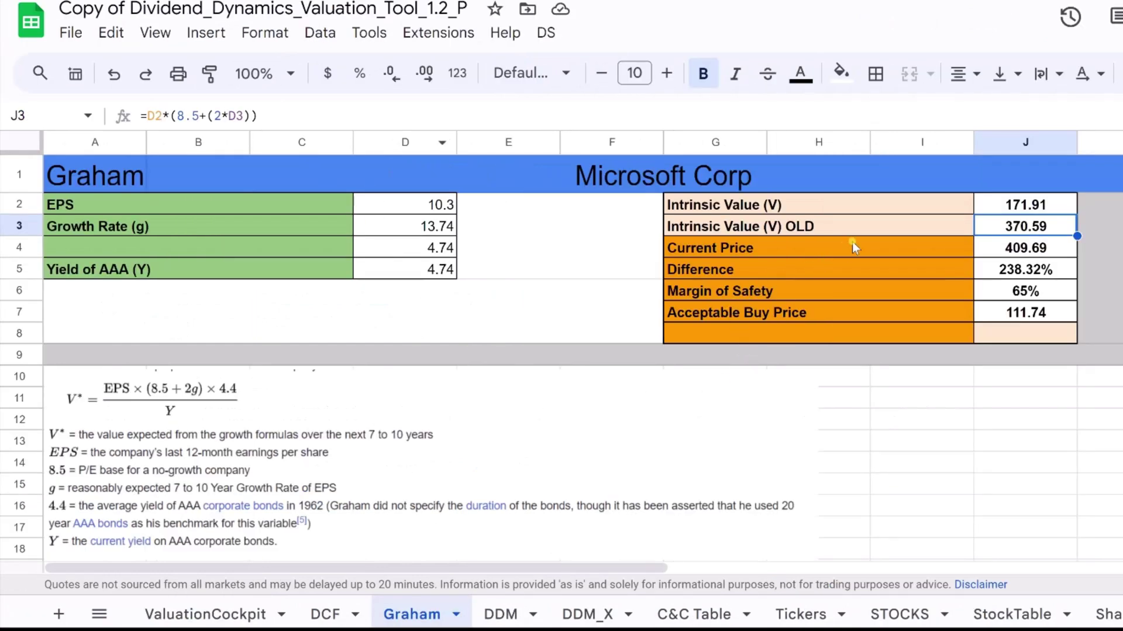
click(857, 232)
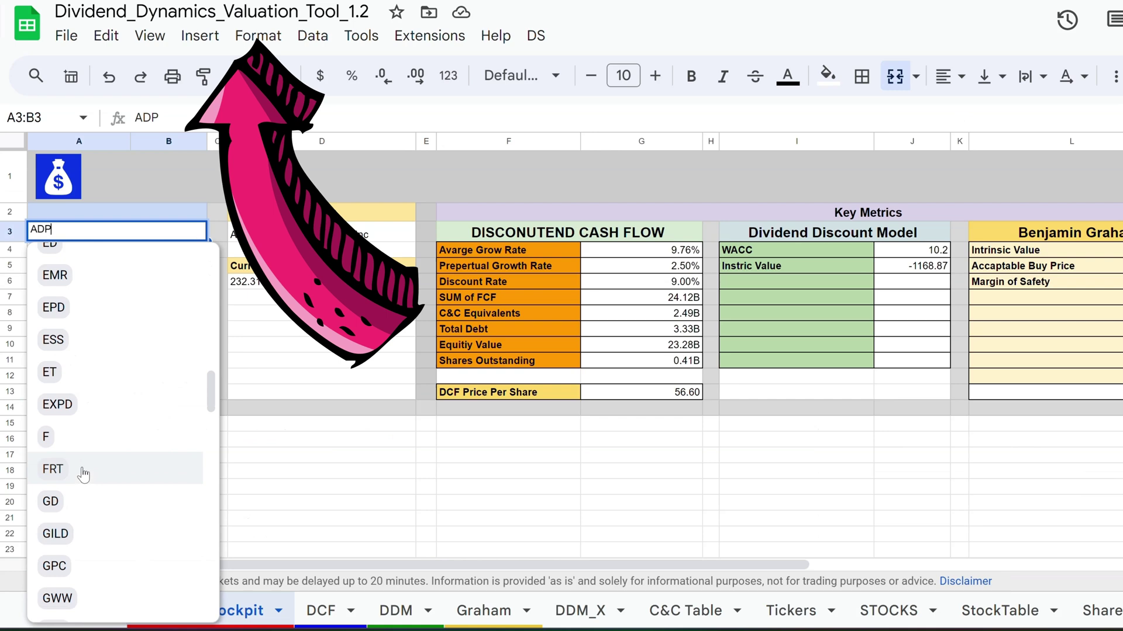
click(82, 468)
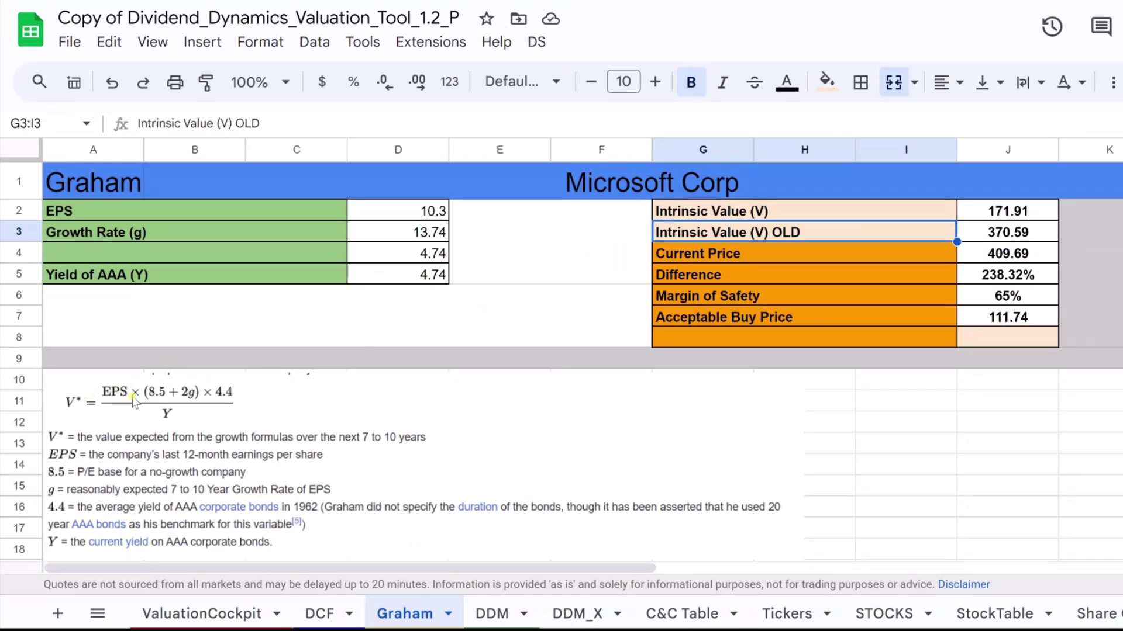
click(98, 214)
click(403, 217)
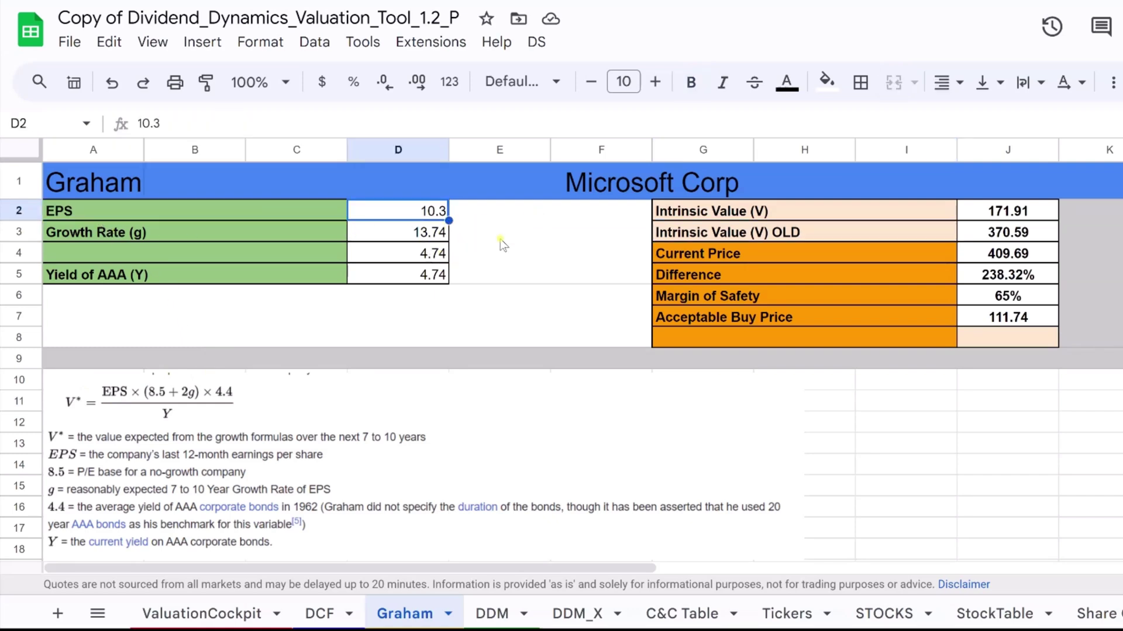
click(990, 216)
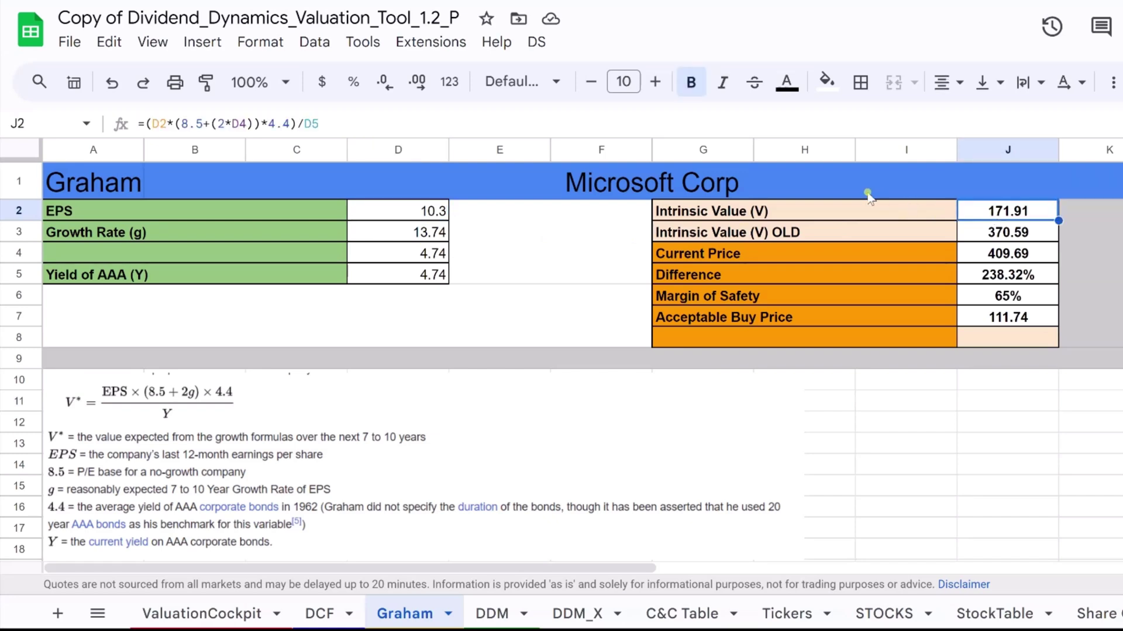
click(1014, 237)
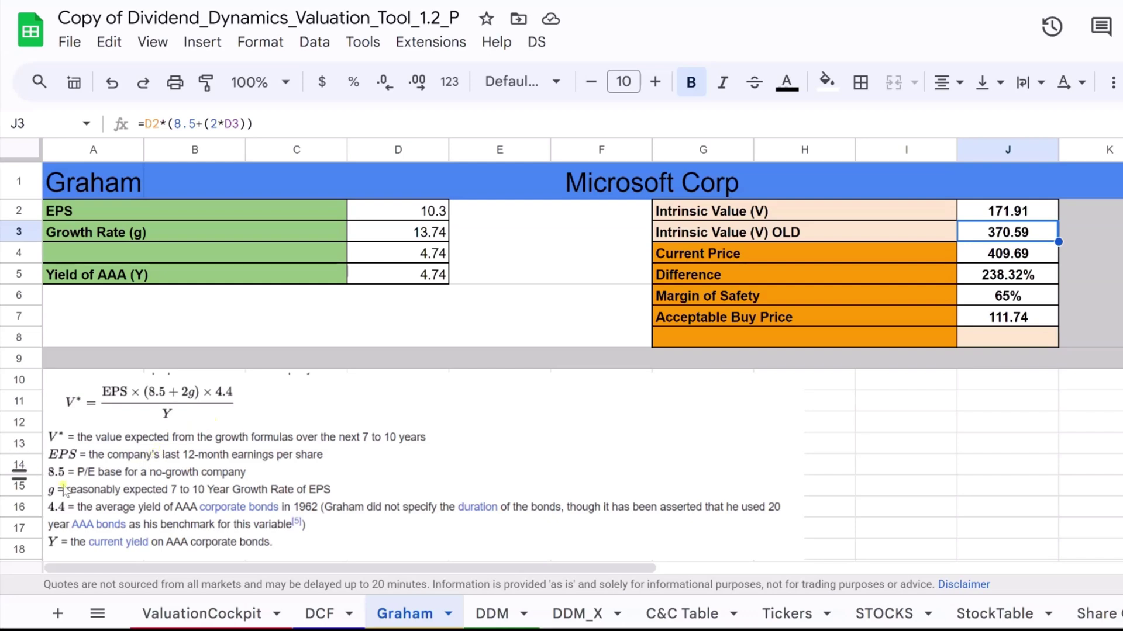
double_click(177, 124)
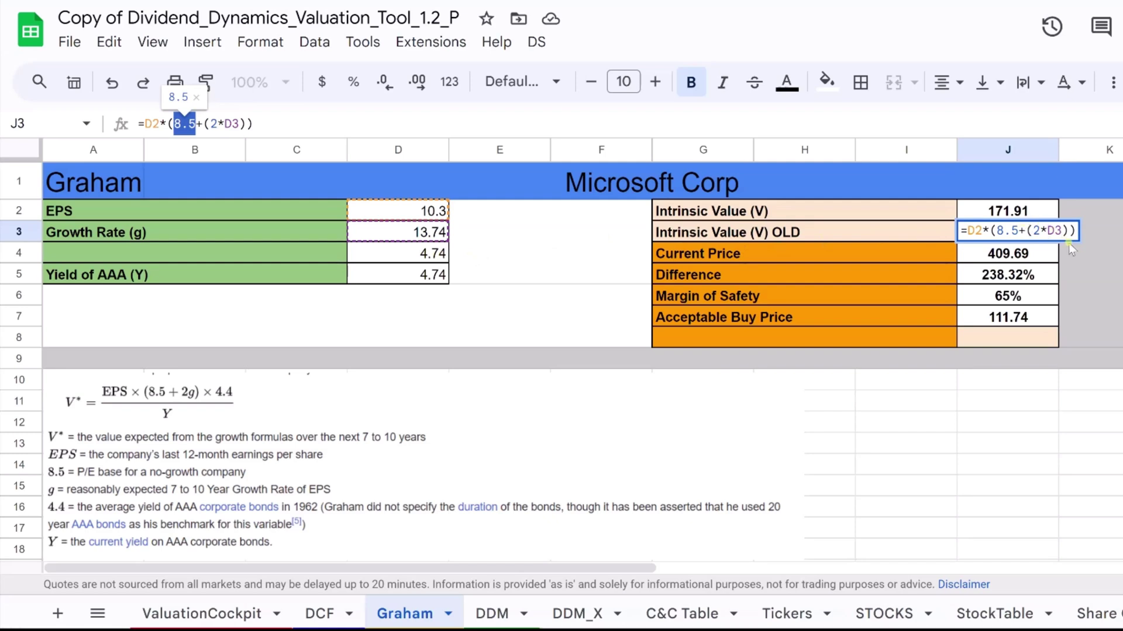
click(1099, 218)
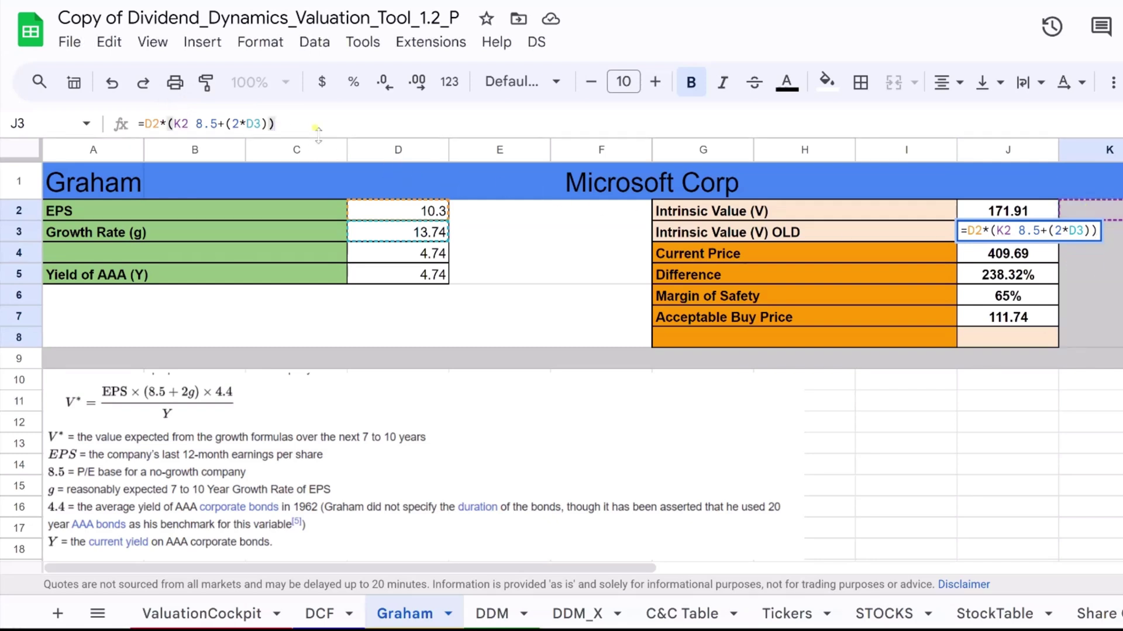
key(Return)
key(Up)
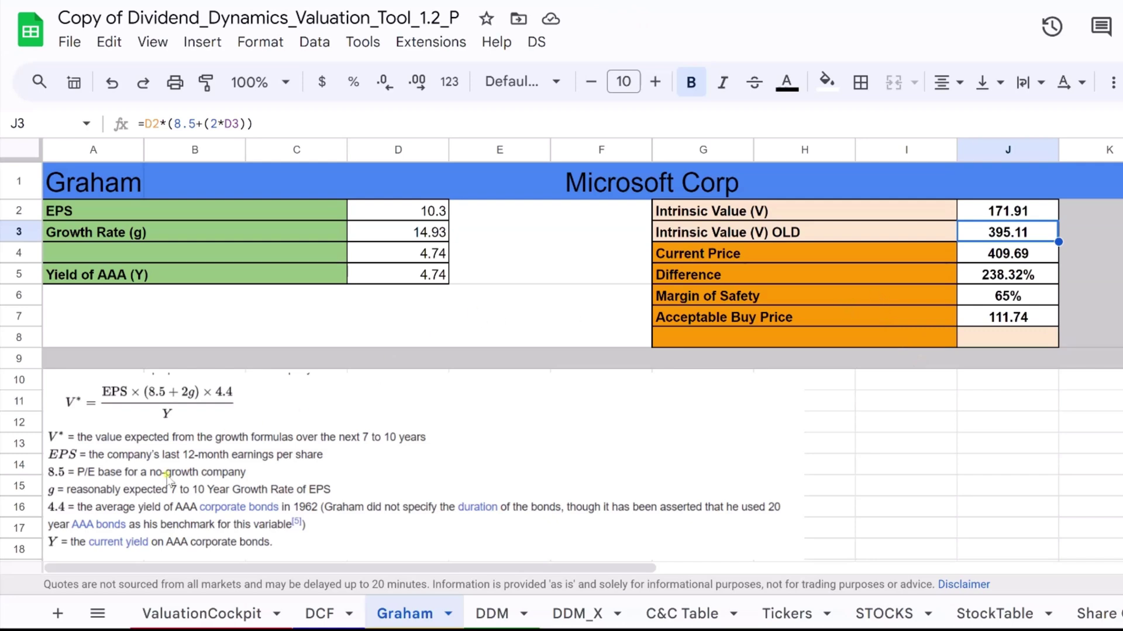
- Check the Graham tab's growth rate 14.93 in D3, EPS in D2, and old value 395.11 in J3
click(221, 239)
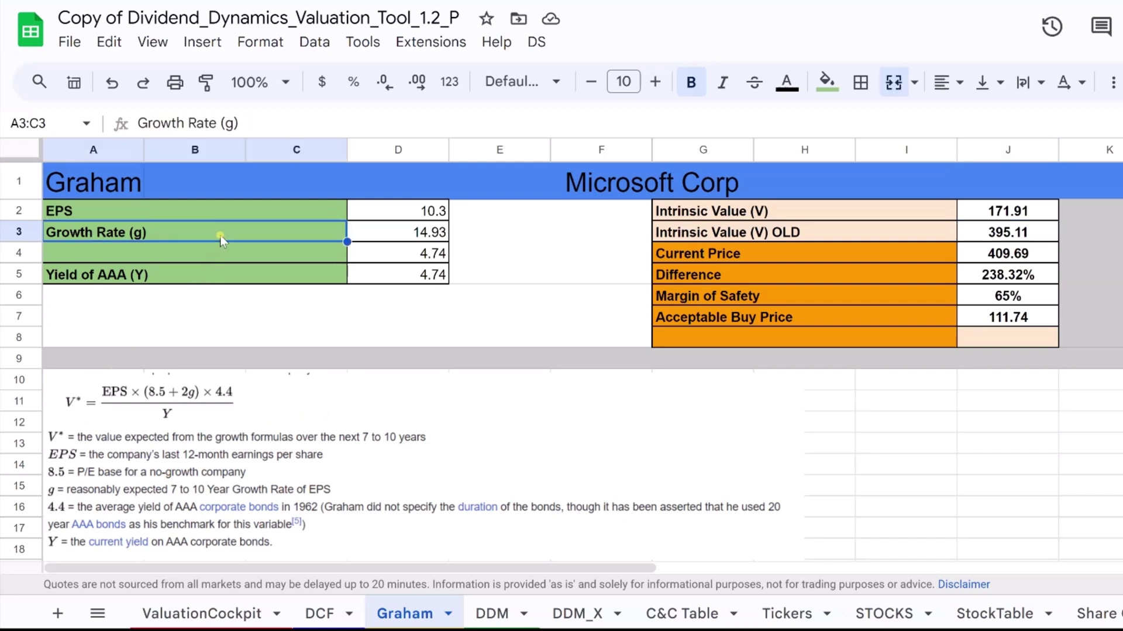
click(418, 237)
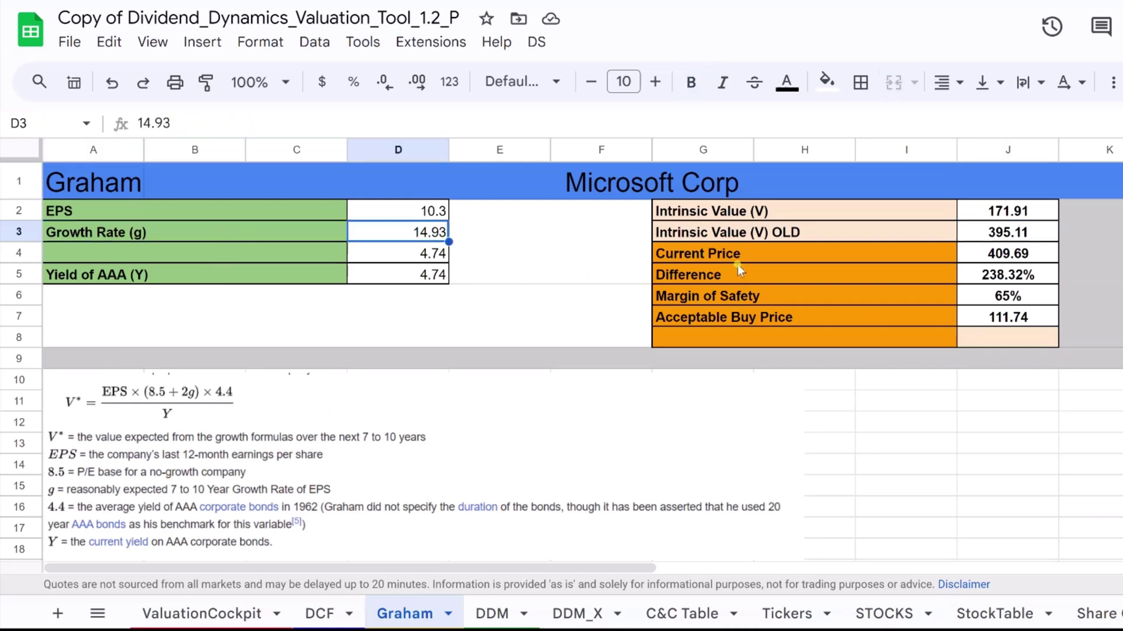
key(Up)
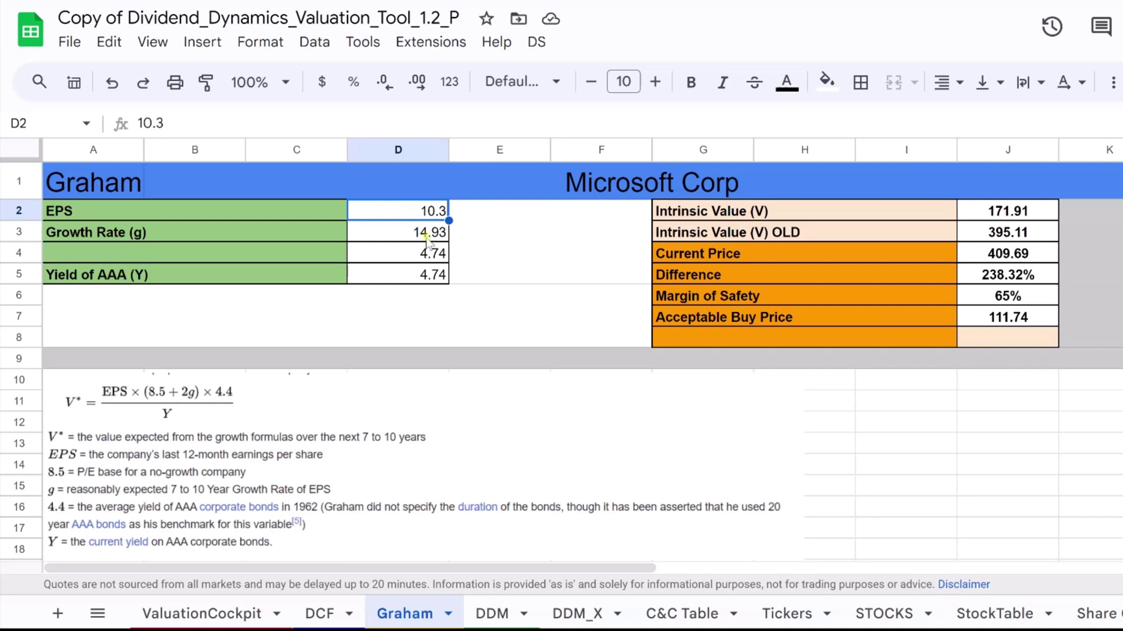
click(948, 234)
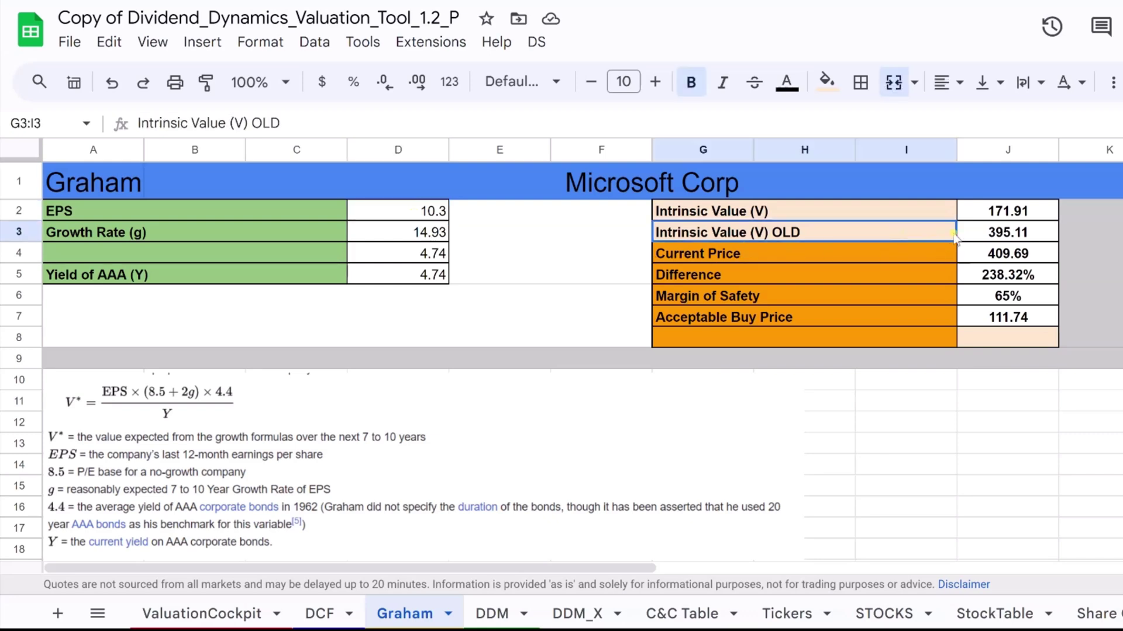
click(989, 237)
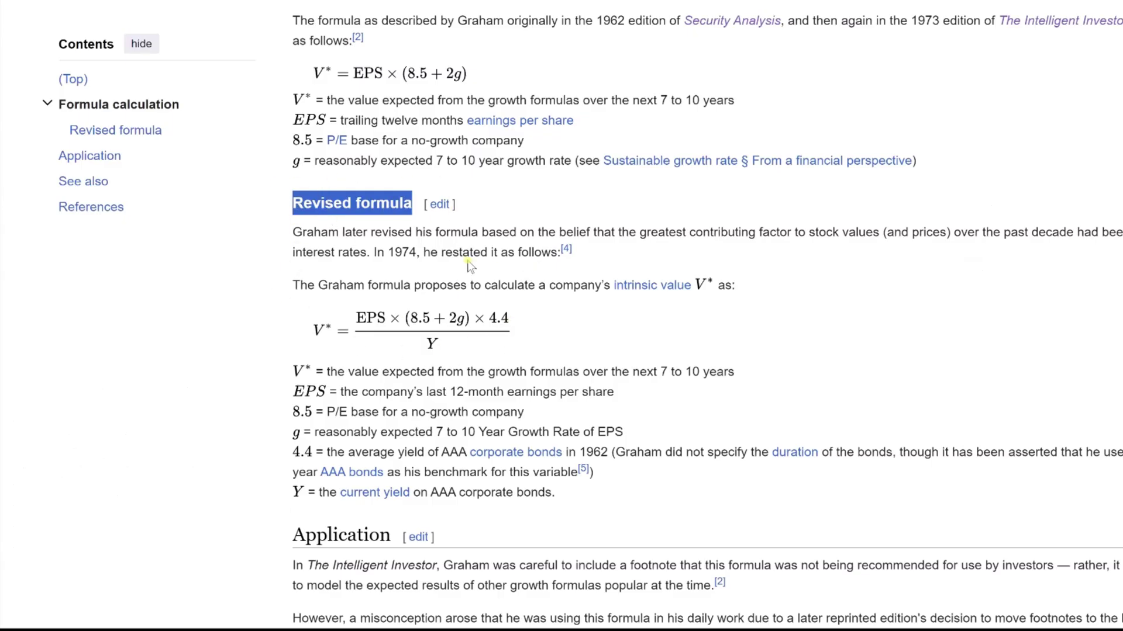
click(606, 264)
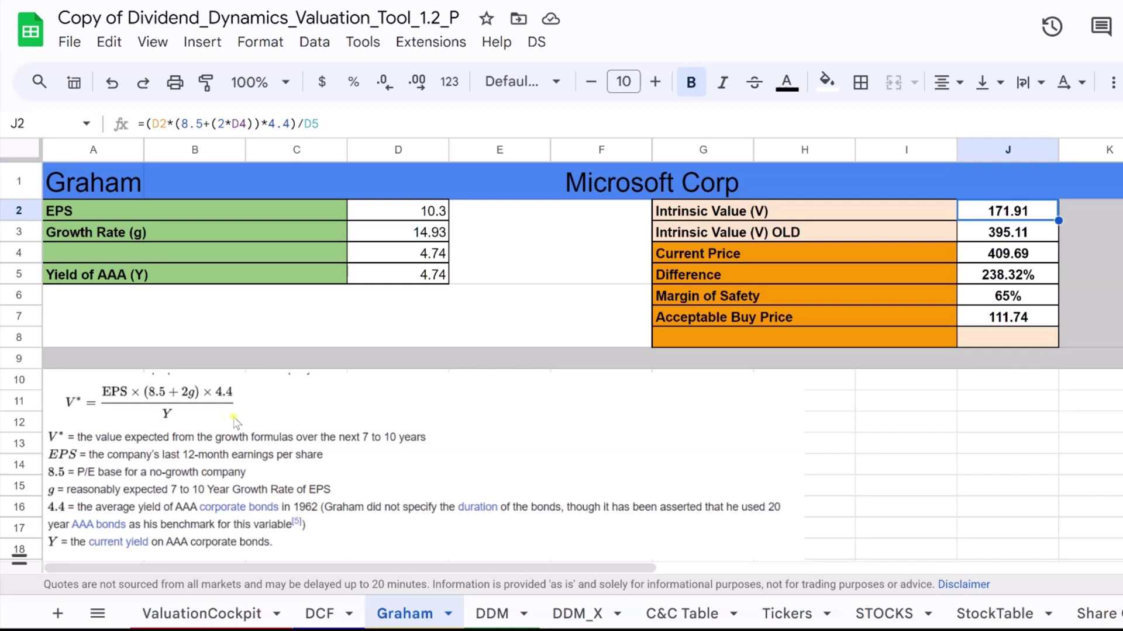
click(831, 210)
key(Right)
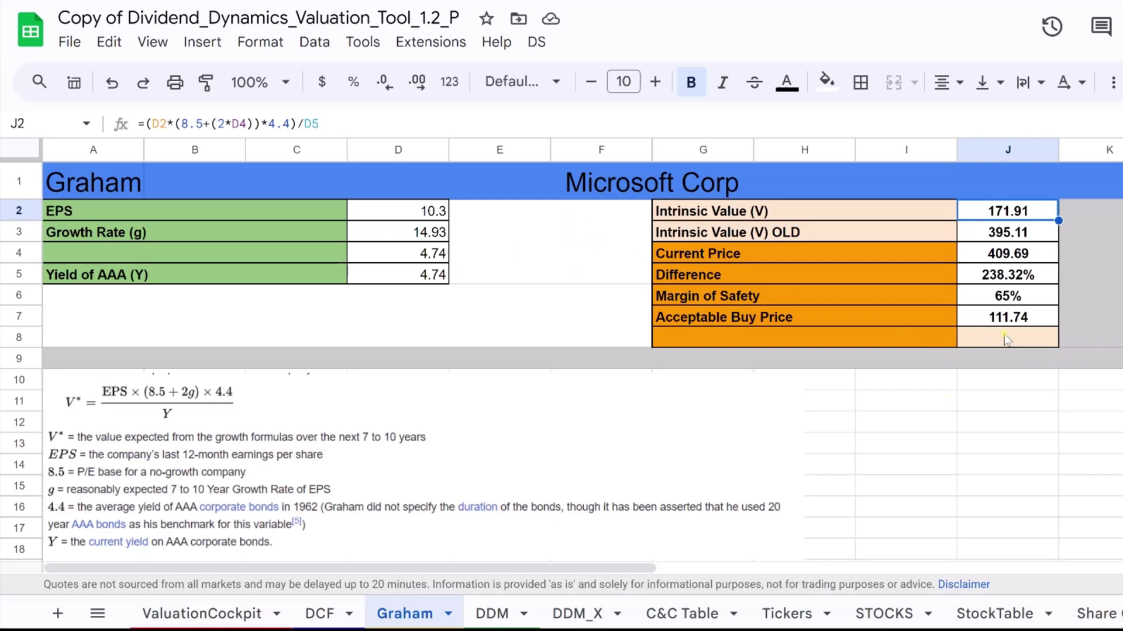
click(432, 216)
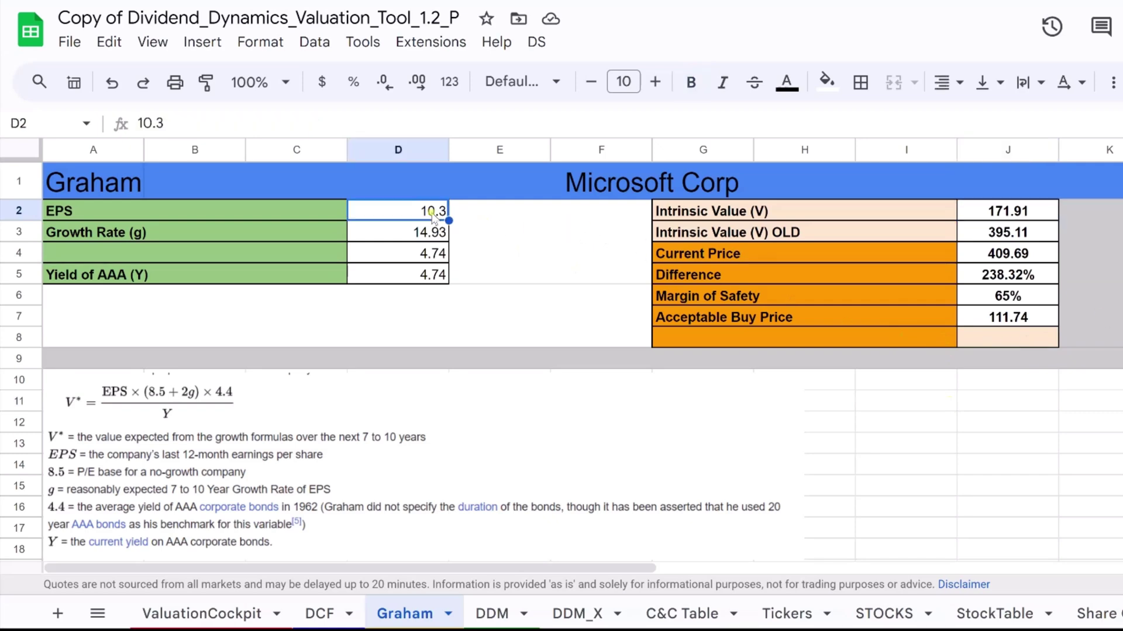
click(990, 211)
click(883, 215)
drag(884, 216, 994, 214)
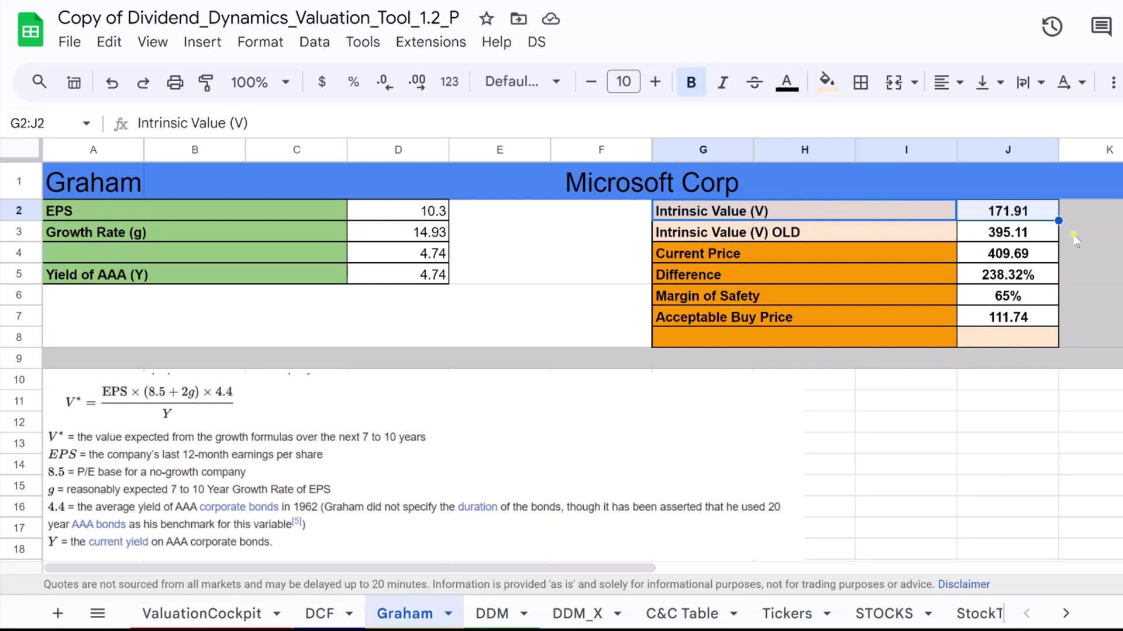
click(299, 206)
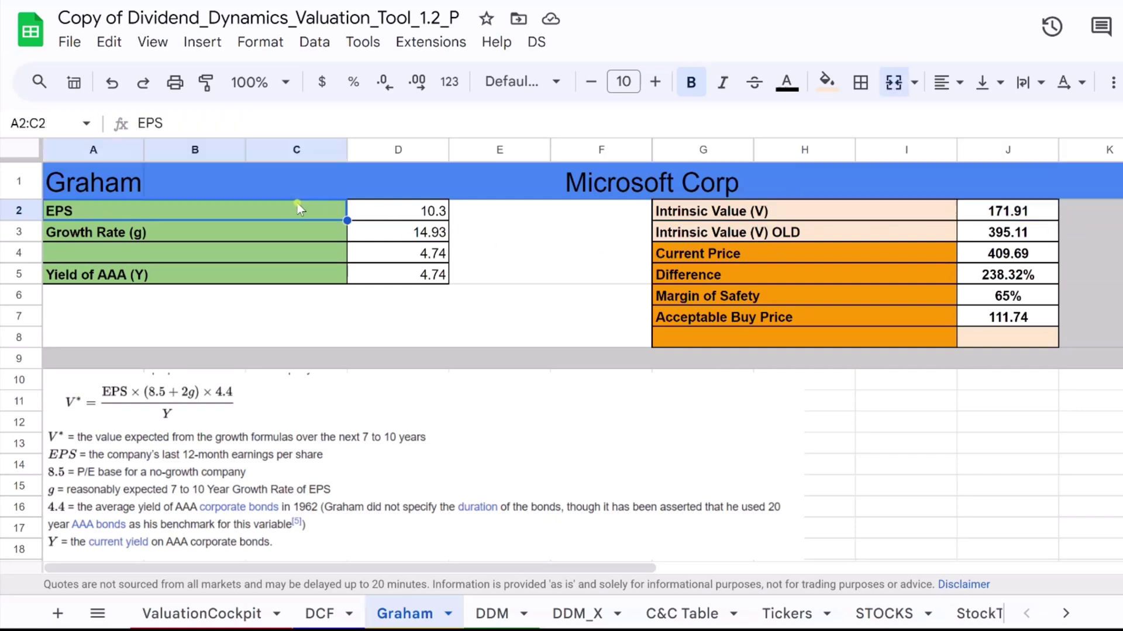
click(409, 218)
click(389, 240)
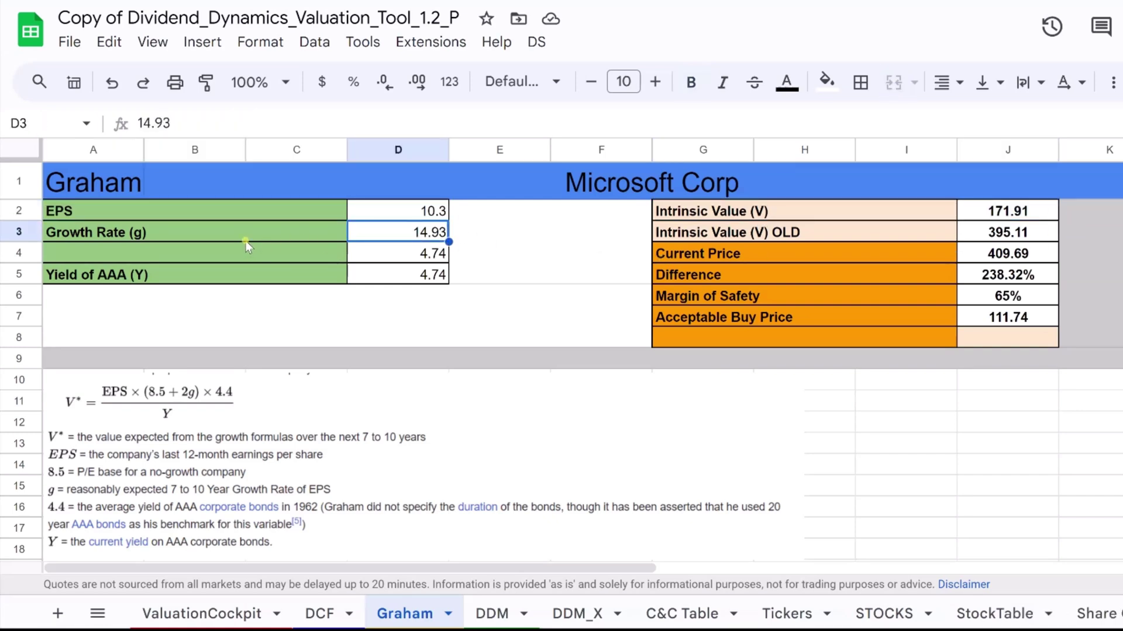
click(404, 279)
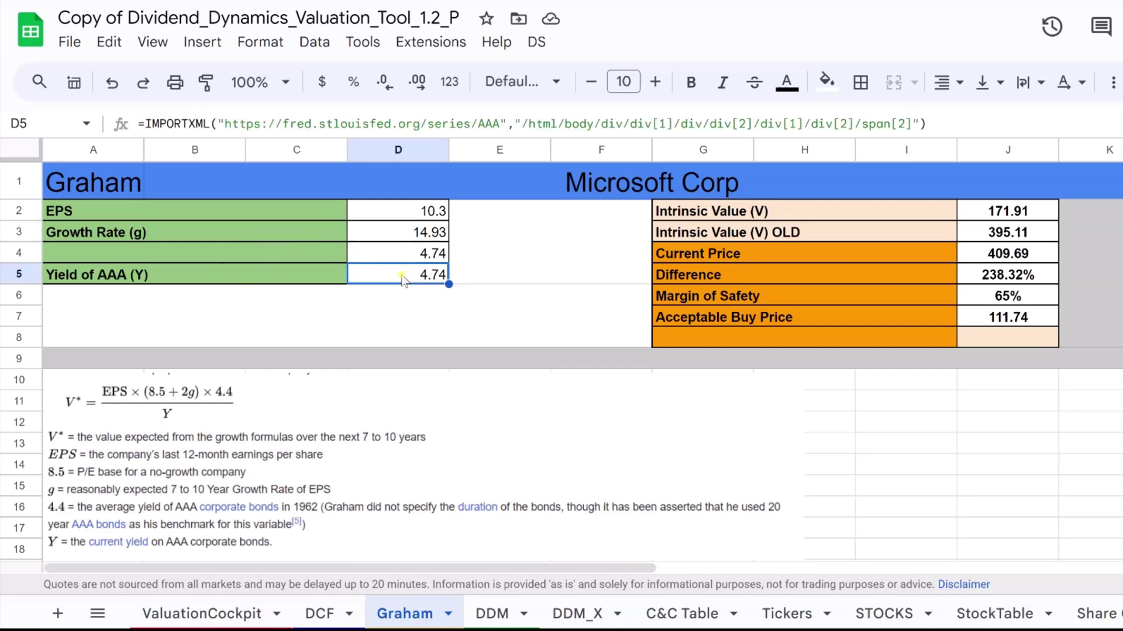
click(289, 281)
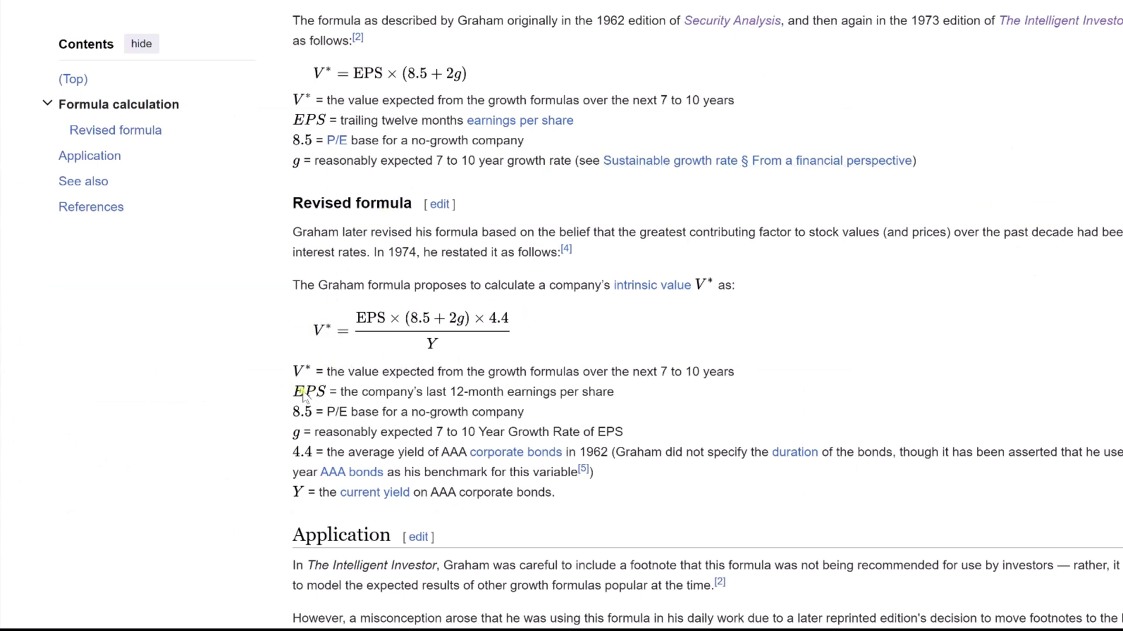
- Highlight the revised formula's definitions of 8.5 (no-growth P/E), g, and Y (current AAA yield)
triple_click(345, 413)
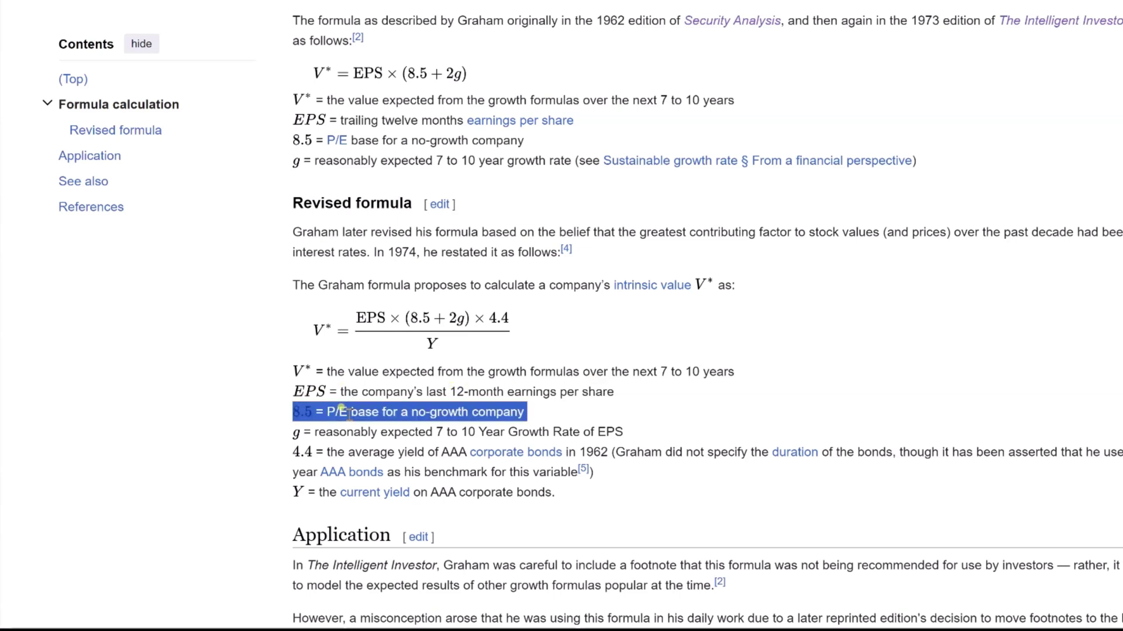
click(582, 420)
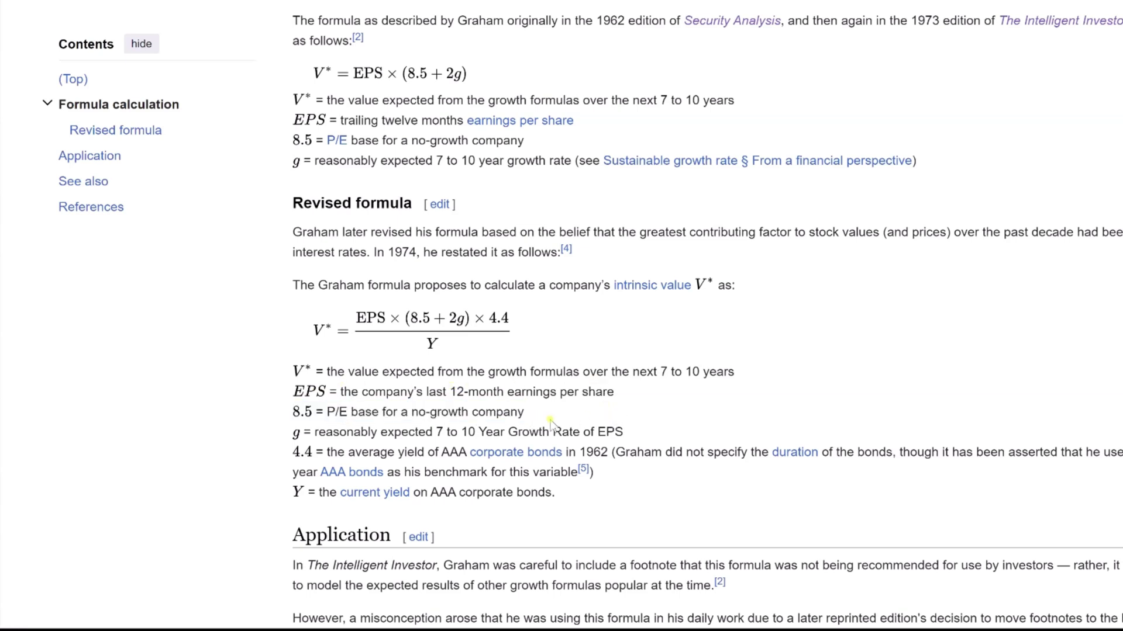
triple_click(533, 433)
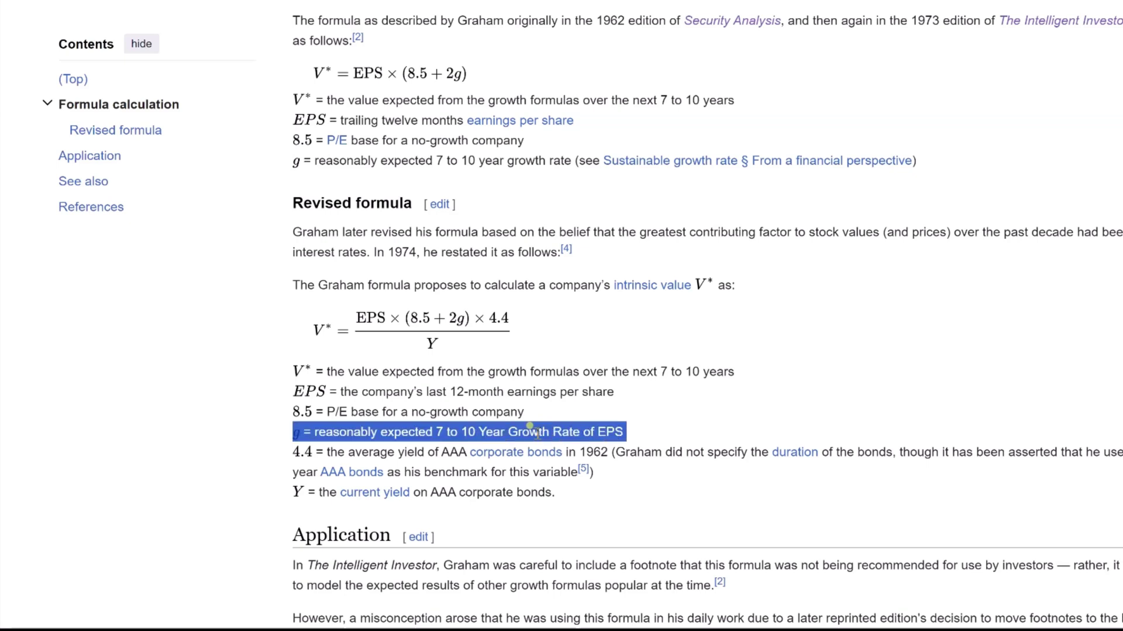
click(659, 440)
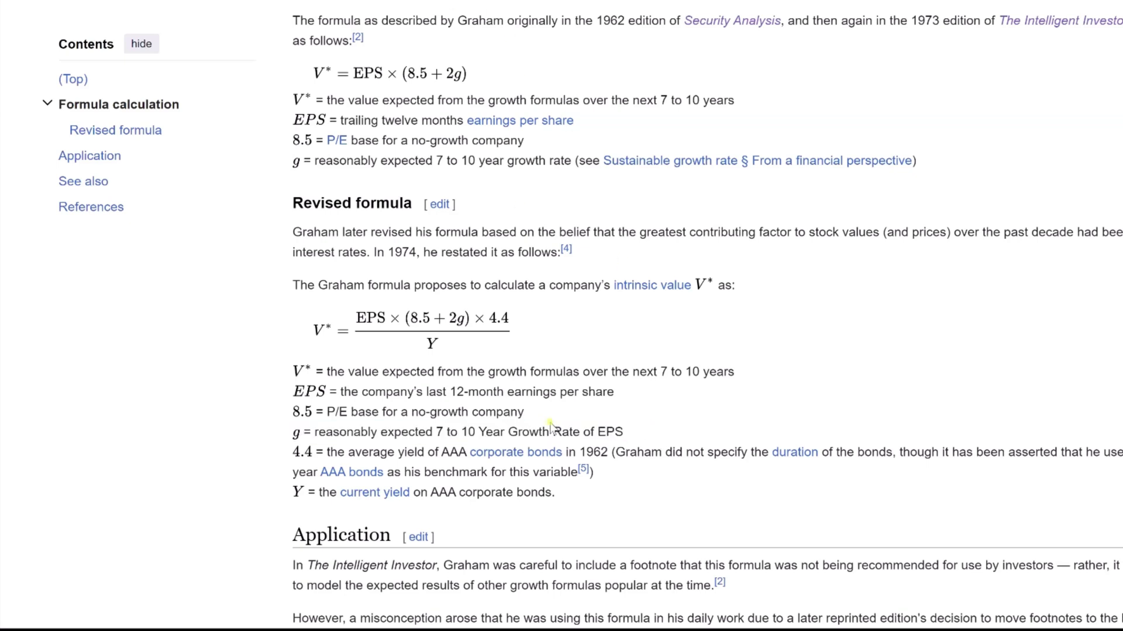
drag(560, 501, 294, 475)
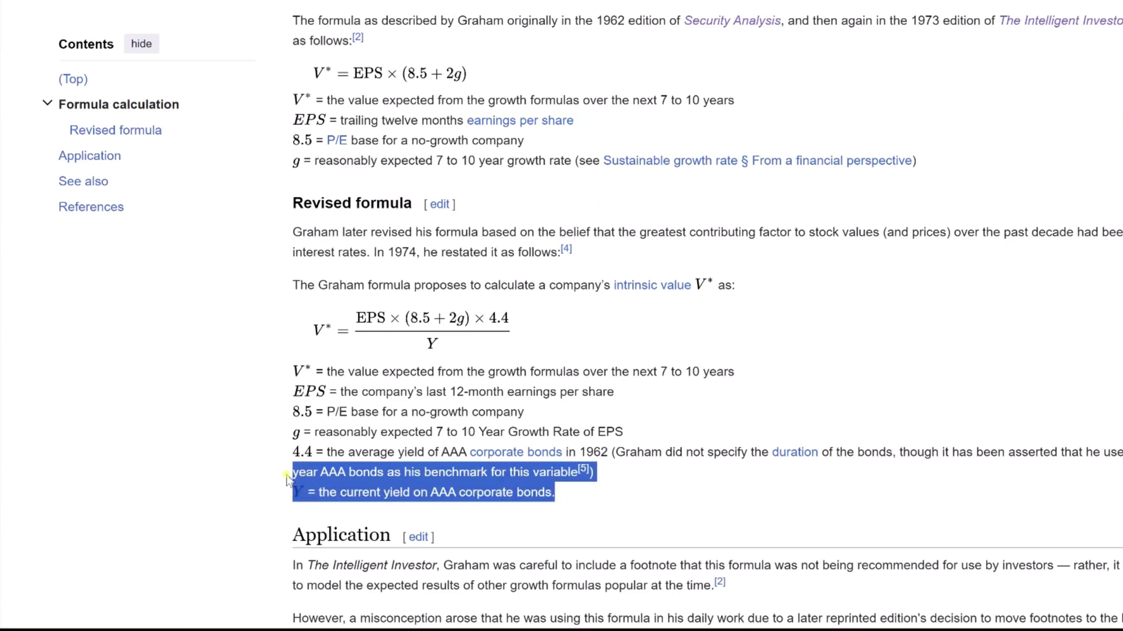
click(592, 496)
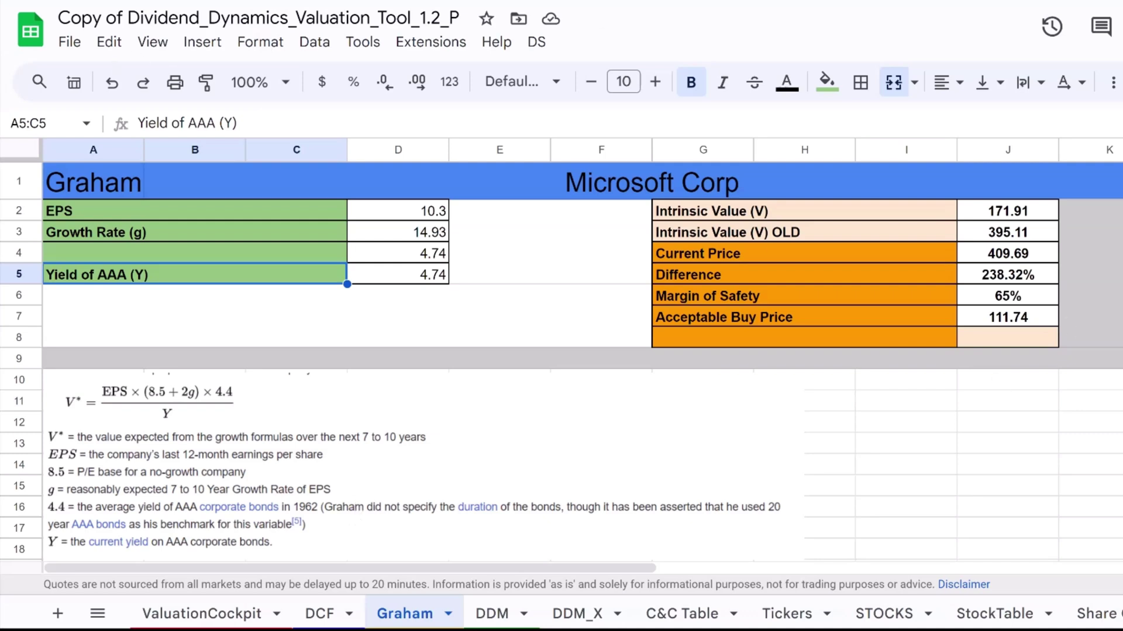
- Select the Intrinsic Value (V) OLD row on the Graham tab
drag(994, 233, 943, 232)
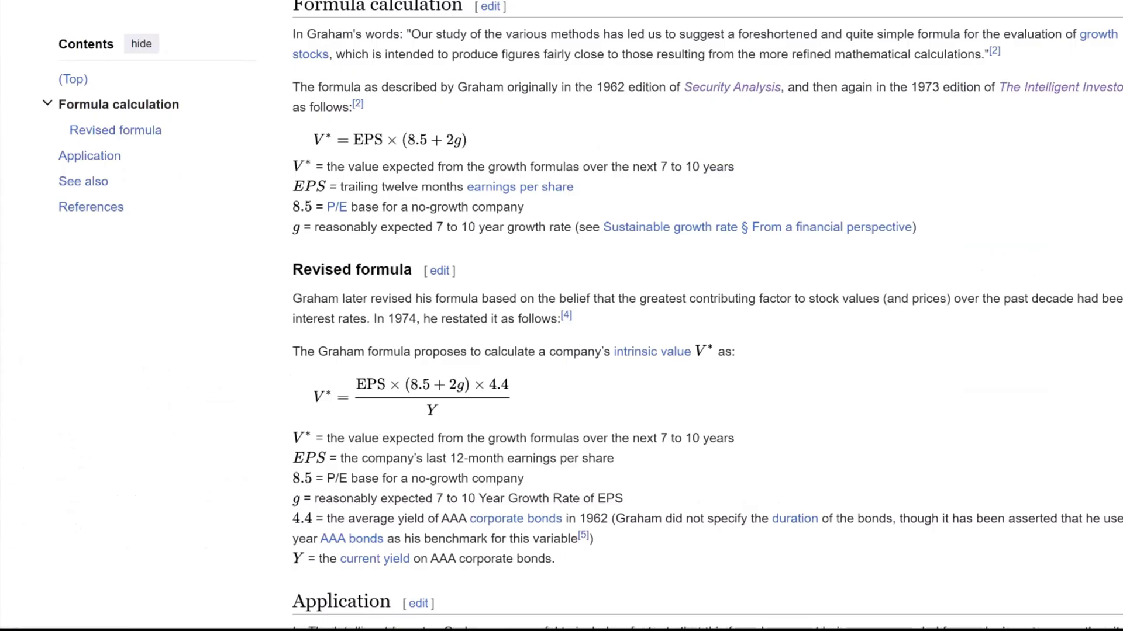
scroll(499, 313, up, 5)
scroll(498, 313, down, 4)
scroll(498, 313, up, 2)
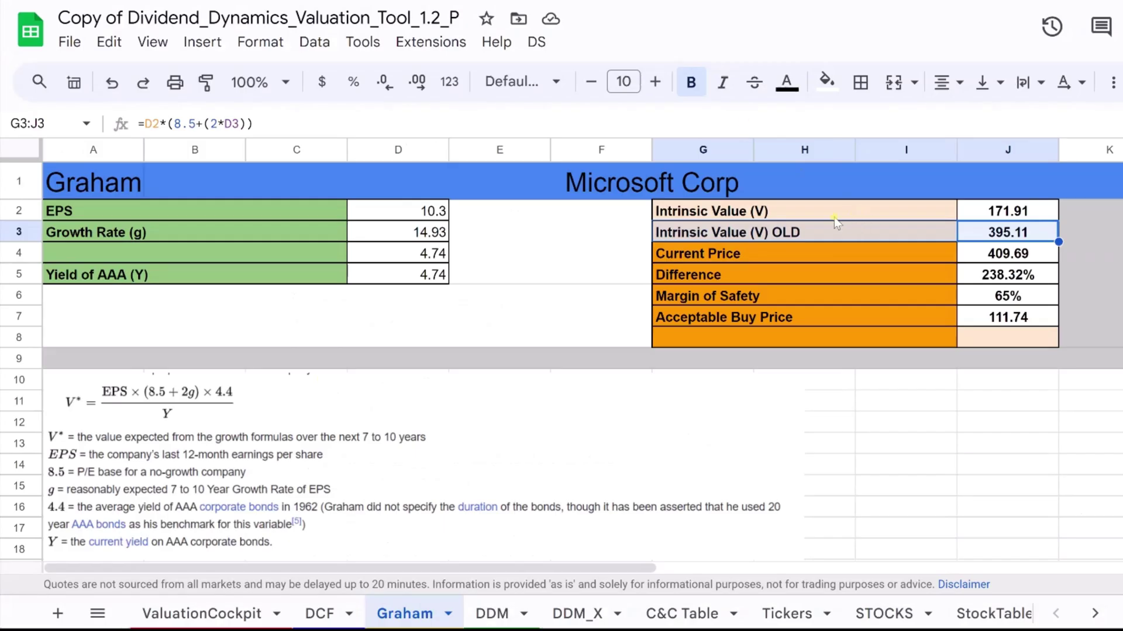
click(835, 216)
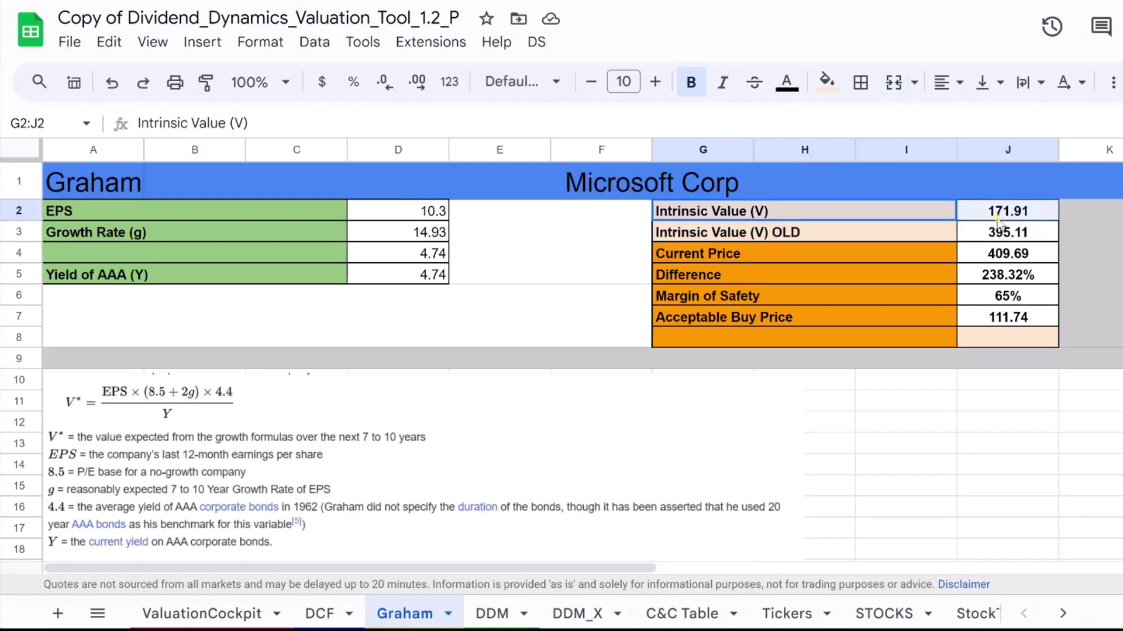
click(998, 214)
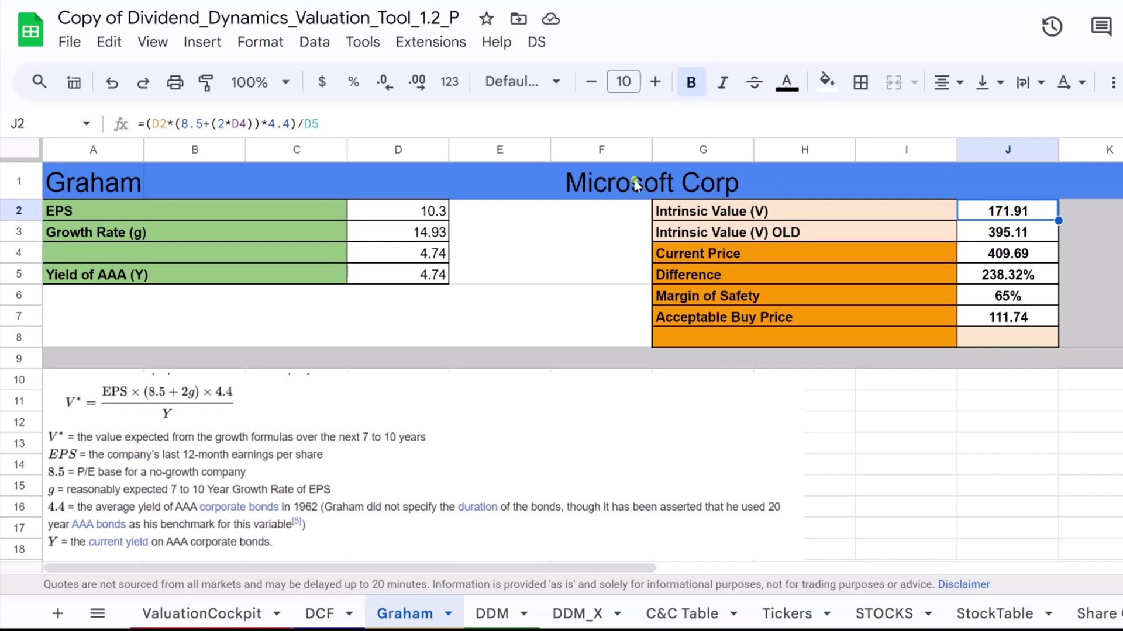
drag(286, 273, 430, 280)
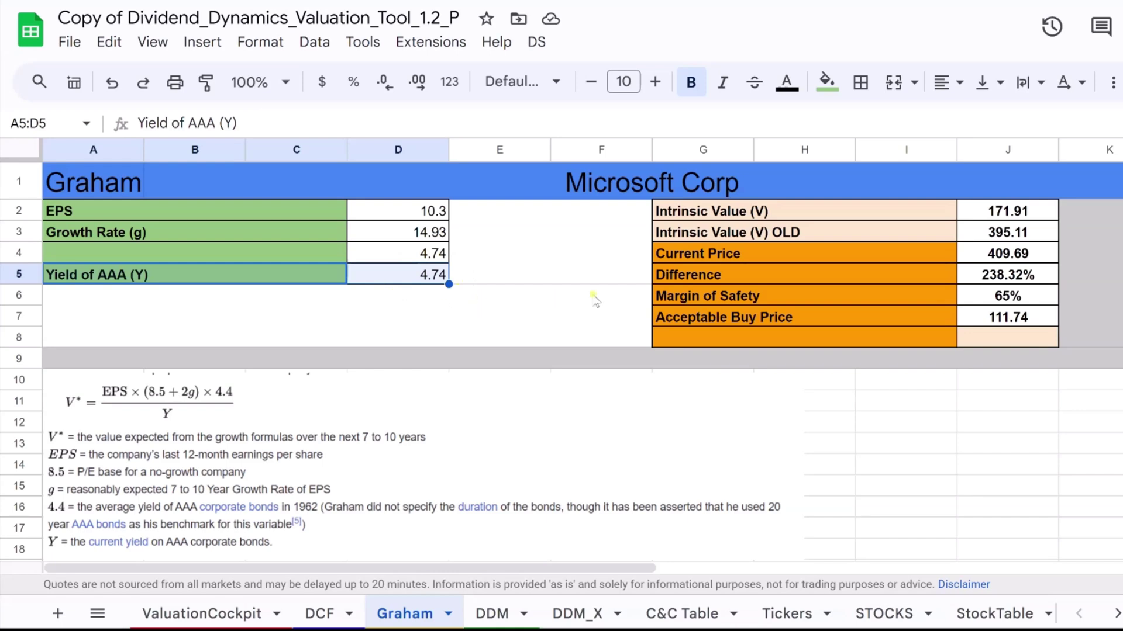
click(1004, 216)
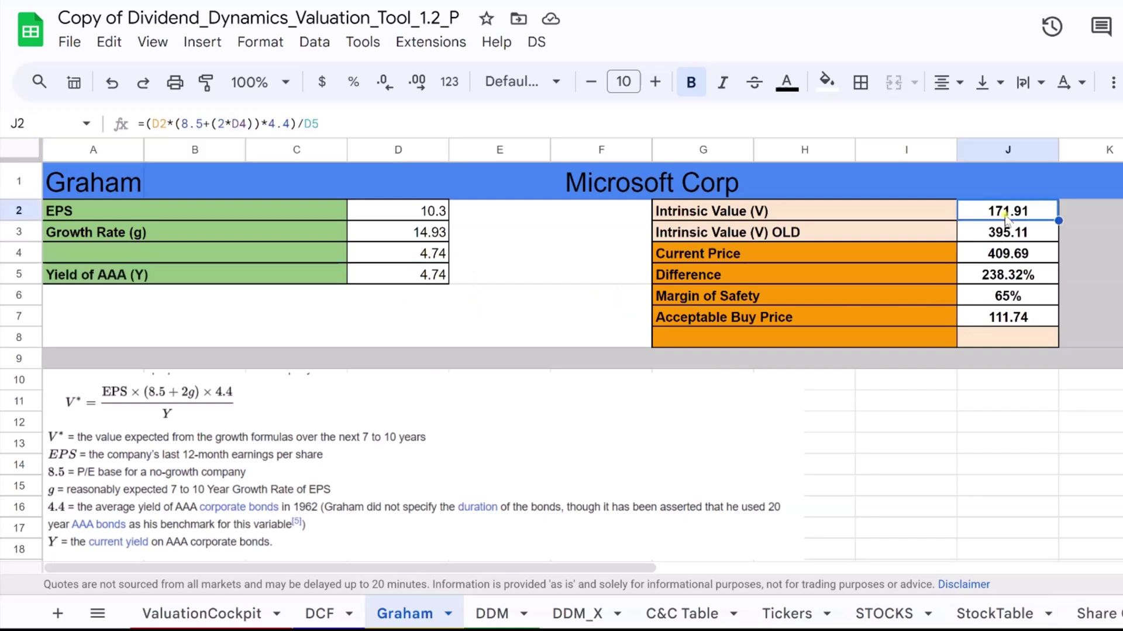
click(1001, 234)
click(1003, 212)
key(Right)
key(Right)
key(Down)
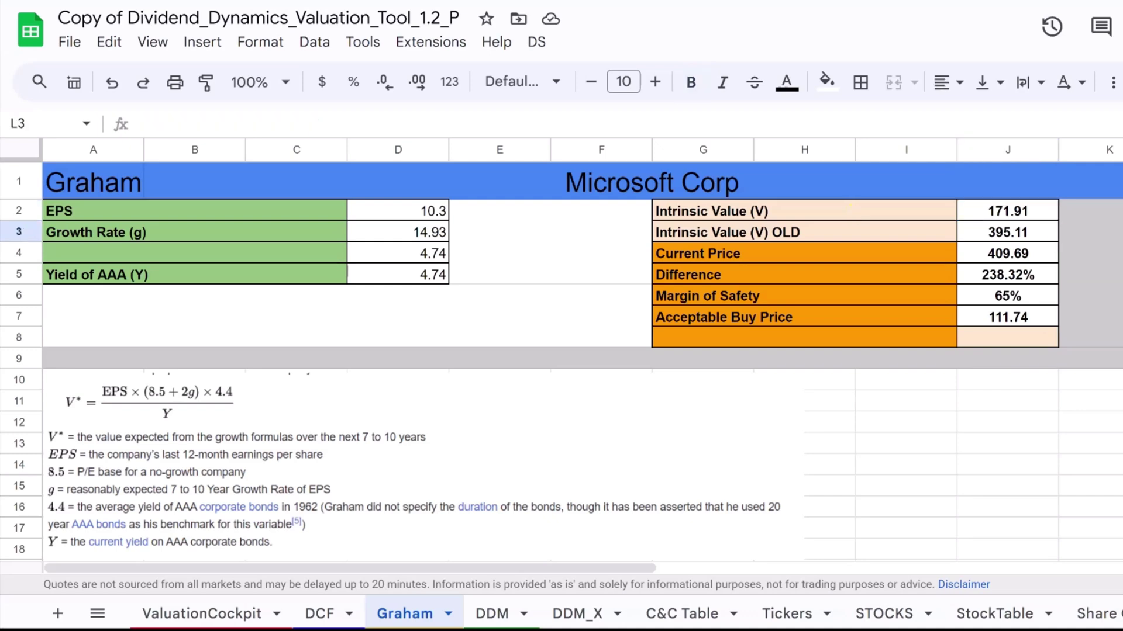
drag(898, 212, 1012, 234)
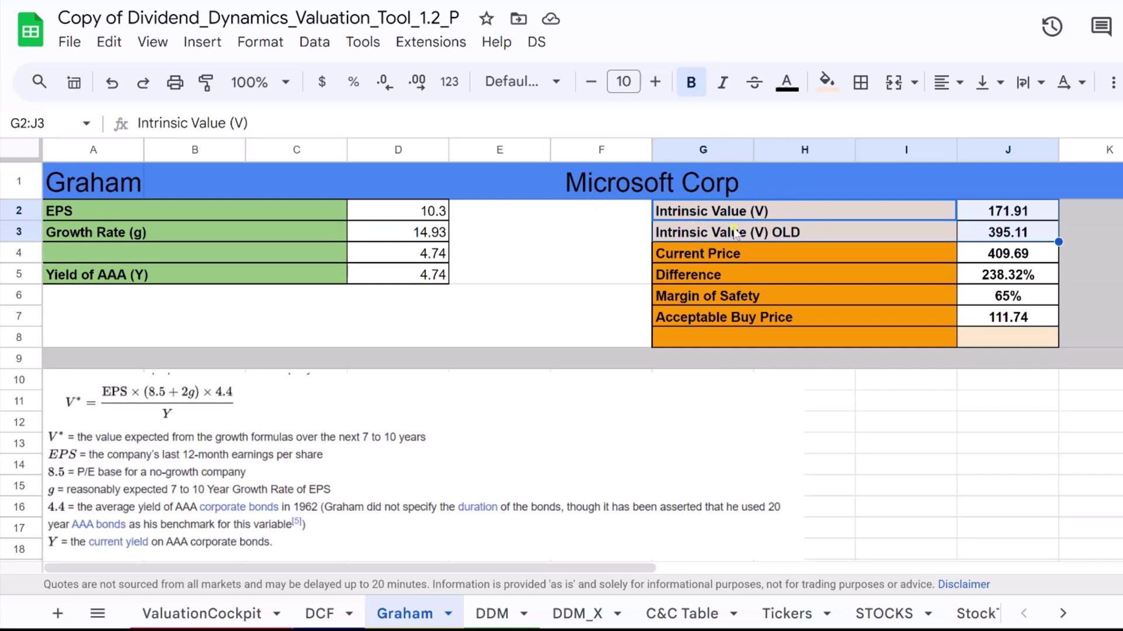
- Inspect the intrinsic value formulas in J2 and J3 and inputs D2 (EPS 10.3), D3 (14.93), D5 (AAA yield)
click(1000, 211)
click(1009, 232)
click(1020, 211)
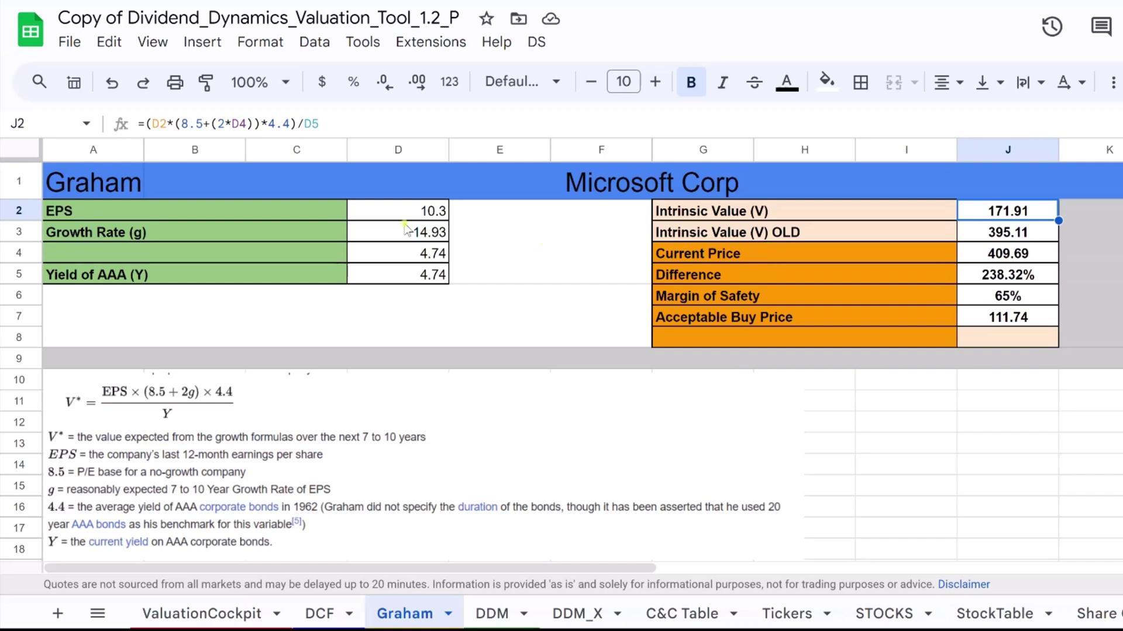
click(420, 209)
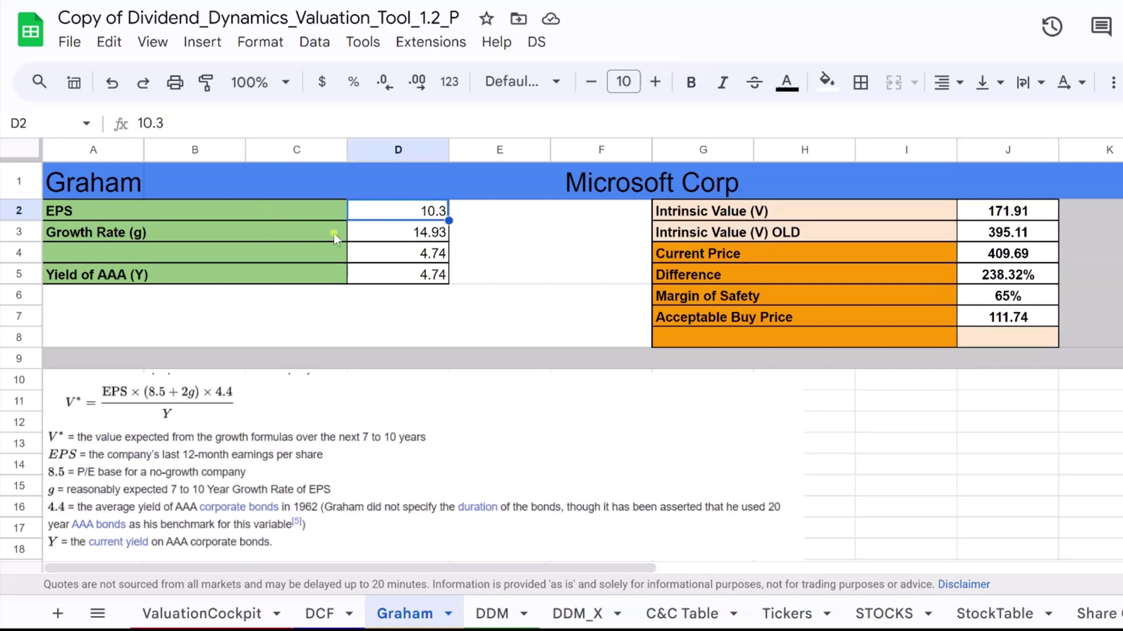
click(383, 237)
click(412, 270)
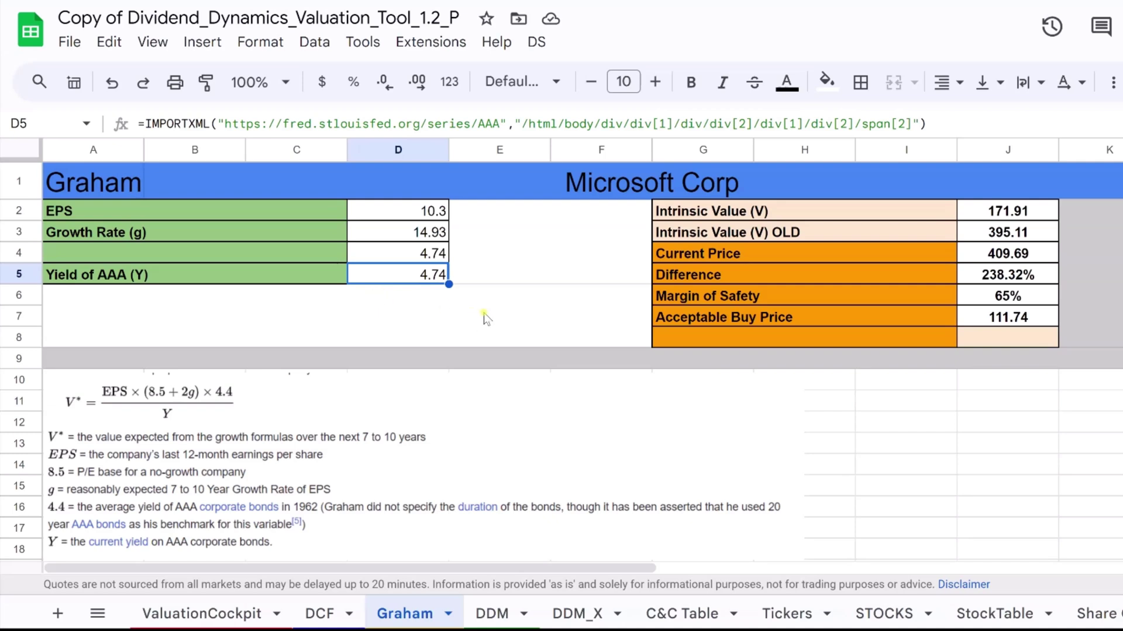
click(1045, 233)
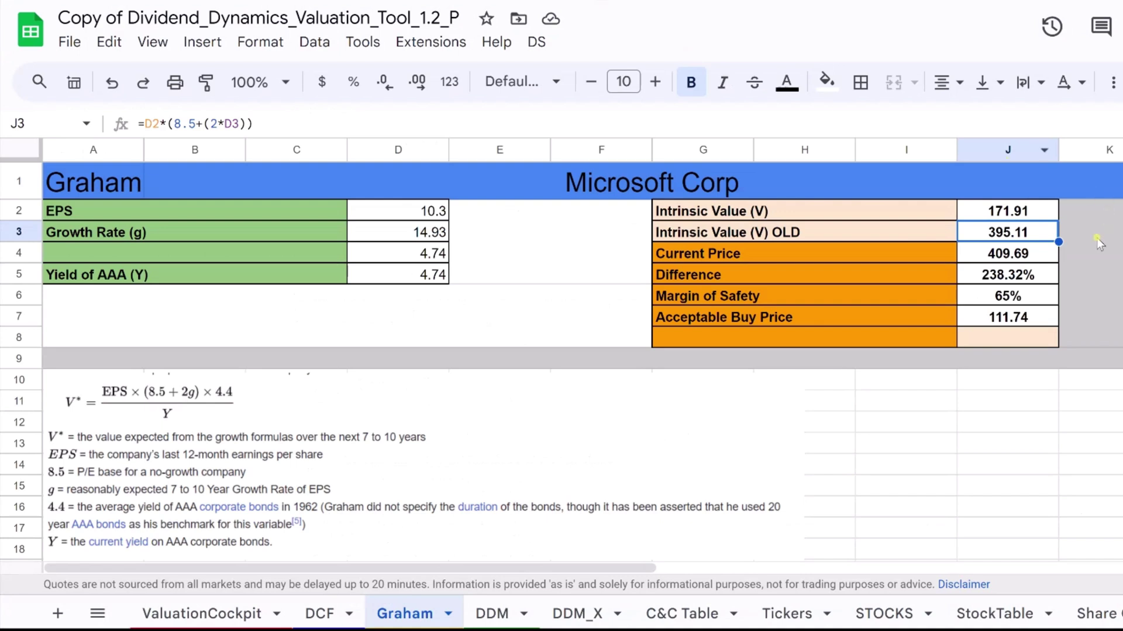
click(1029, 217)
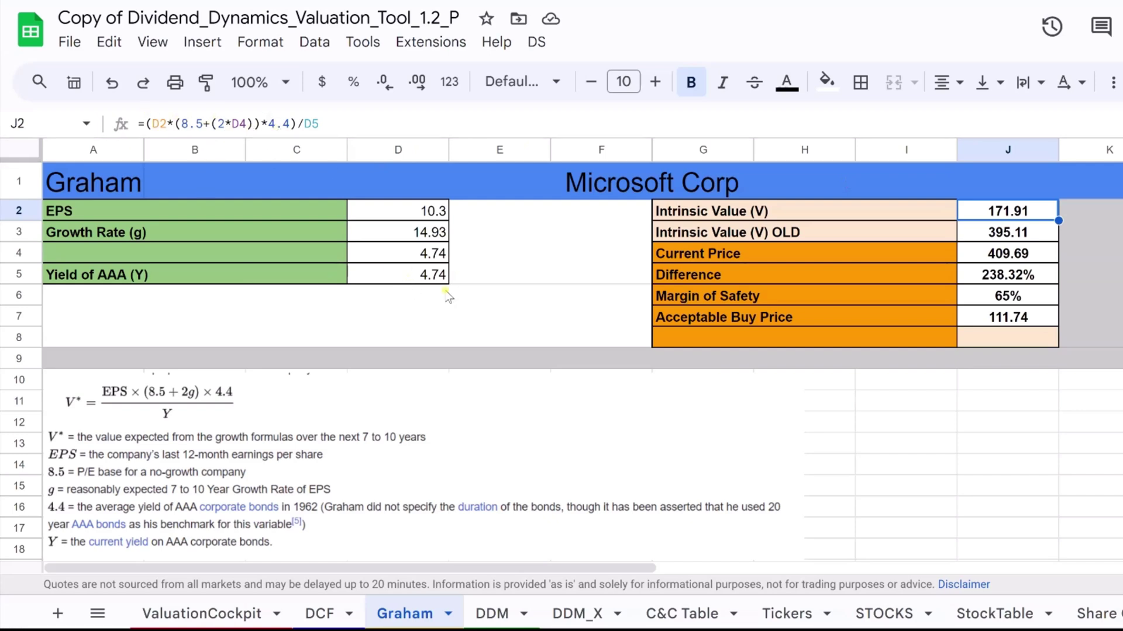
- Select both intrinsic value rows G2:J3 and values J2:J3, then deselect
drag(814, 218, 987, 237)
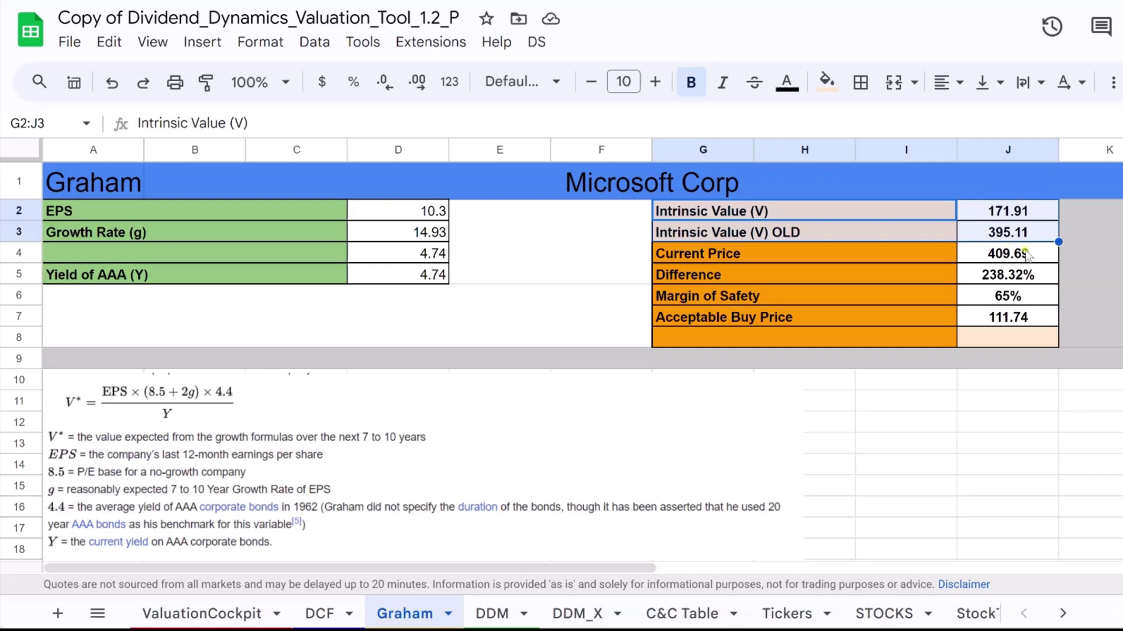
drag(1056, 213, 1056, 232)
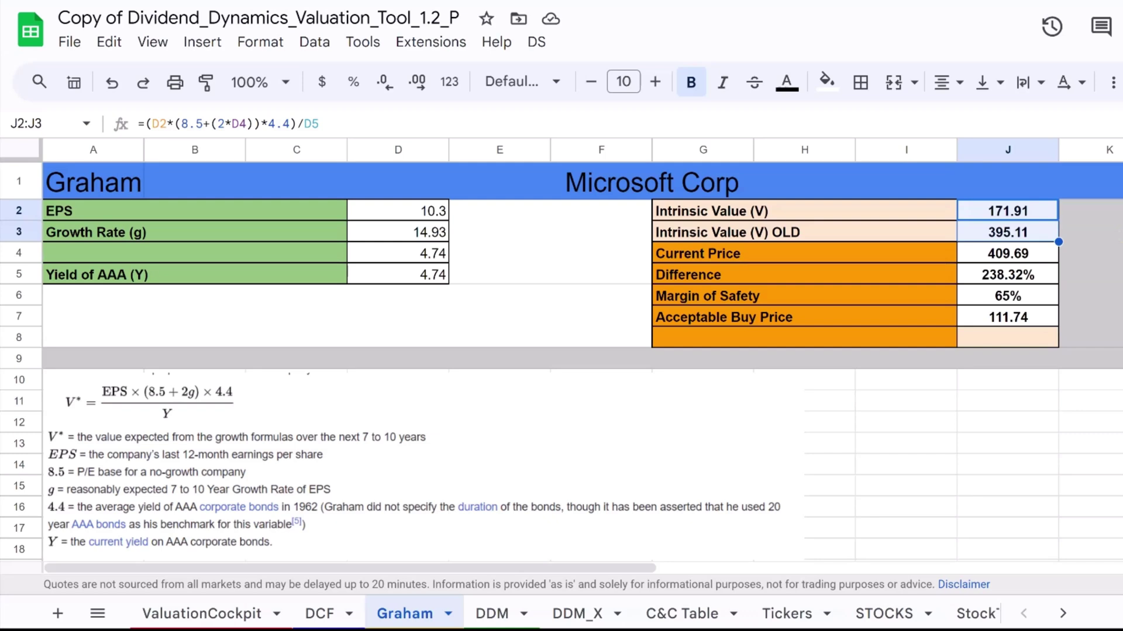
click(1119, 239)
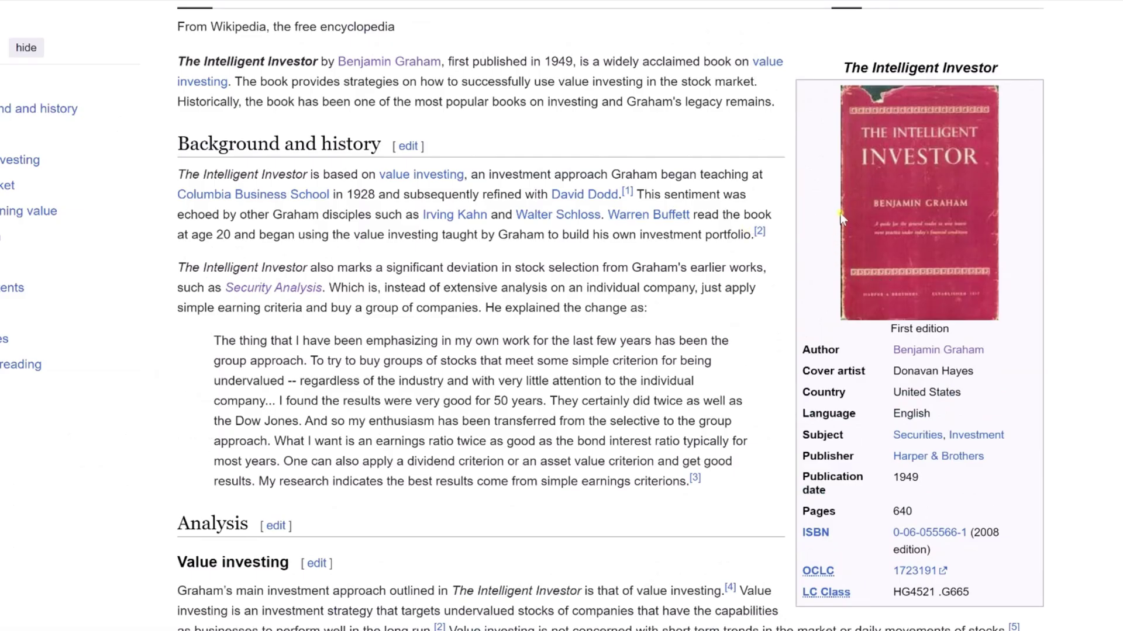
- Highlight the Application heading, visit The Intelligent Investor article, then return to the Graham sheet
scroll(514, 138, down, 15)
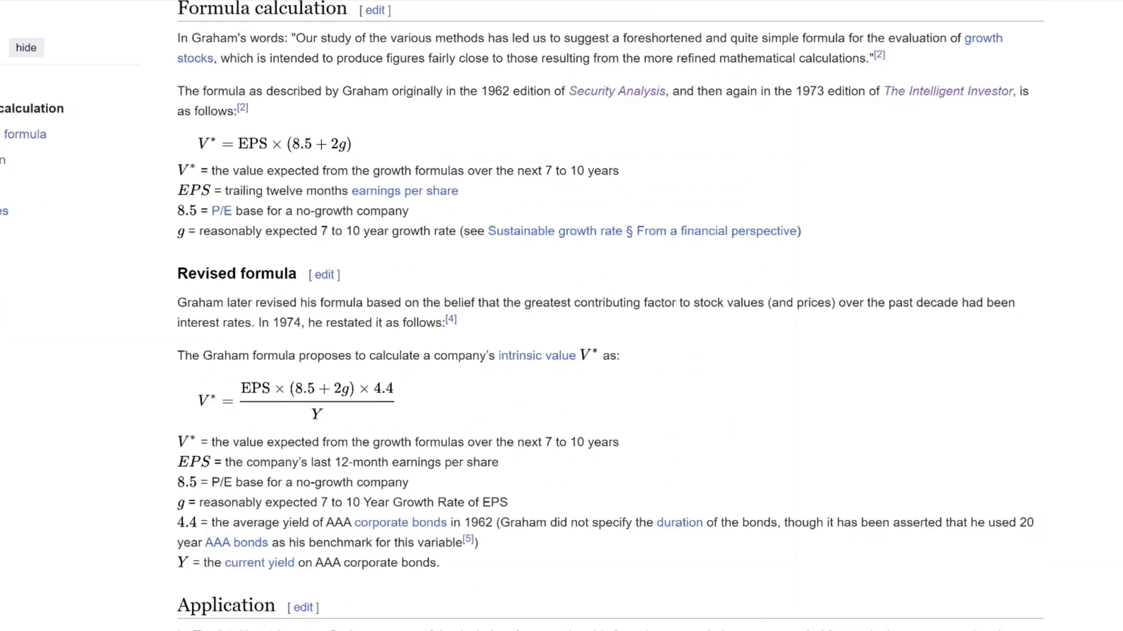
scroll(513, 138, down, 10)
scroll(404, 158, up, 5)
scroll(404, 158, up, 3)
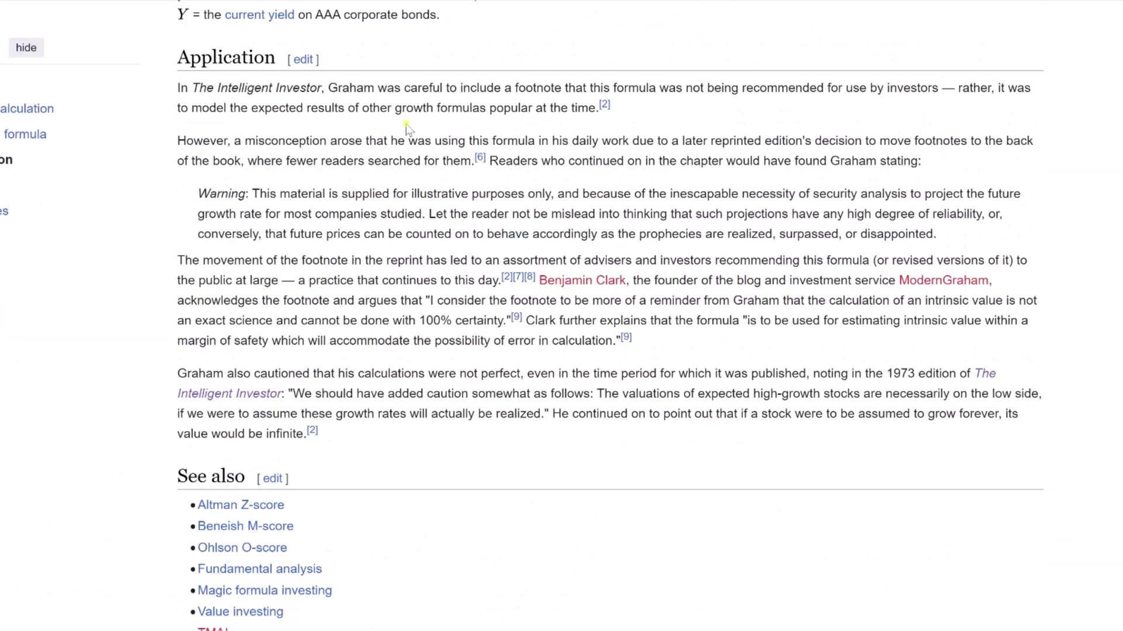
double_click(233, 47)
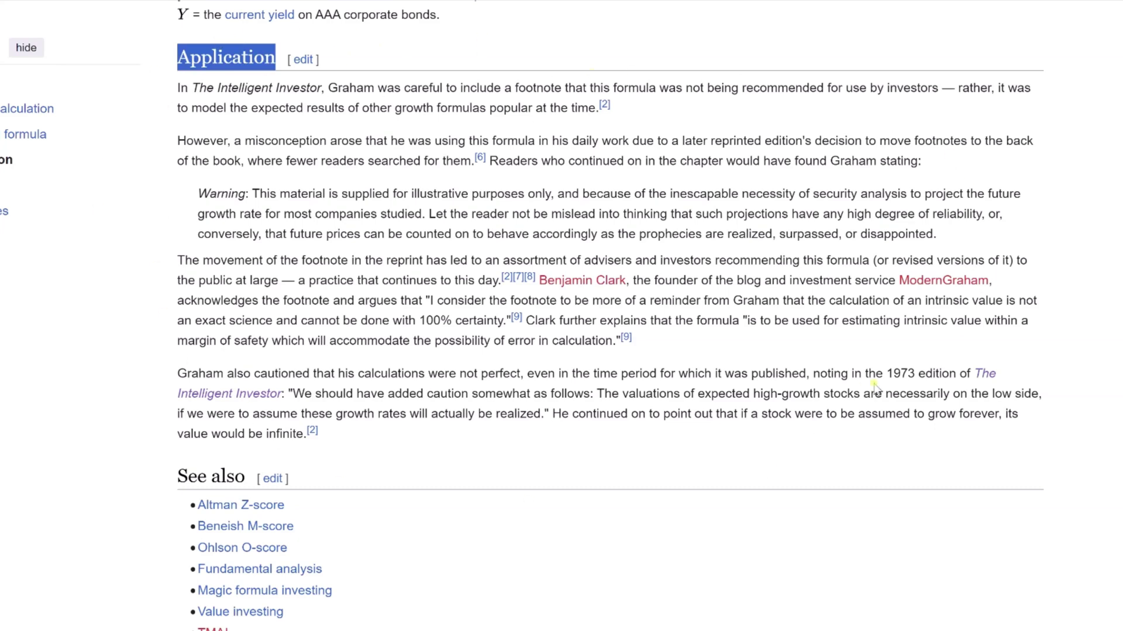
click(377, 54)
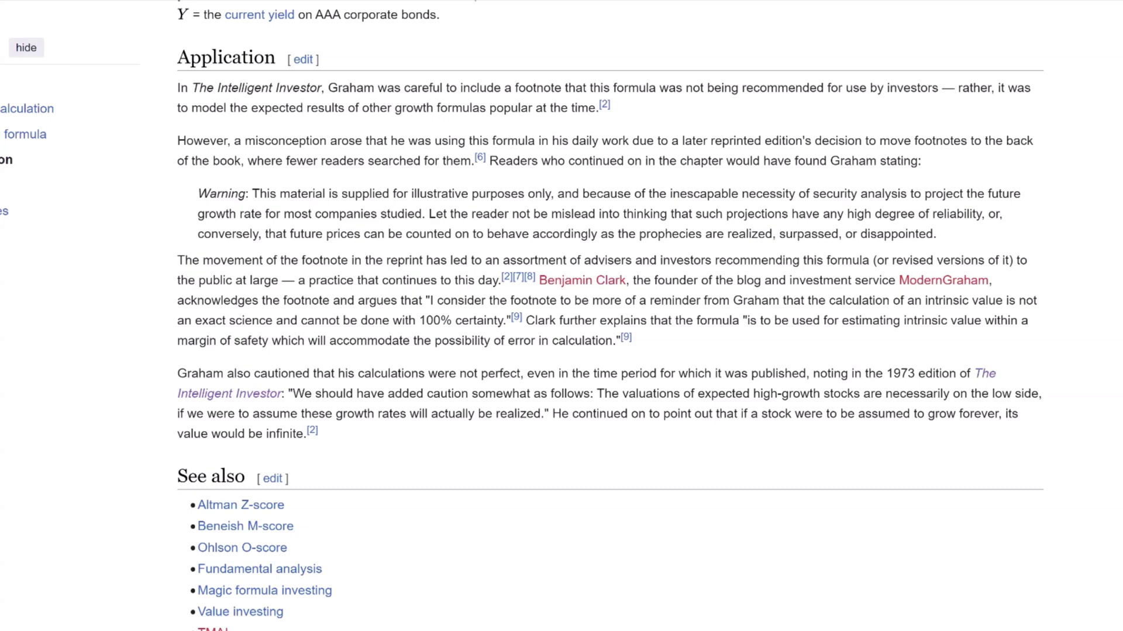
click(608, 0)
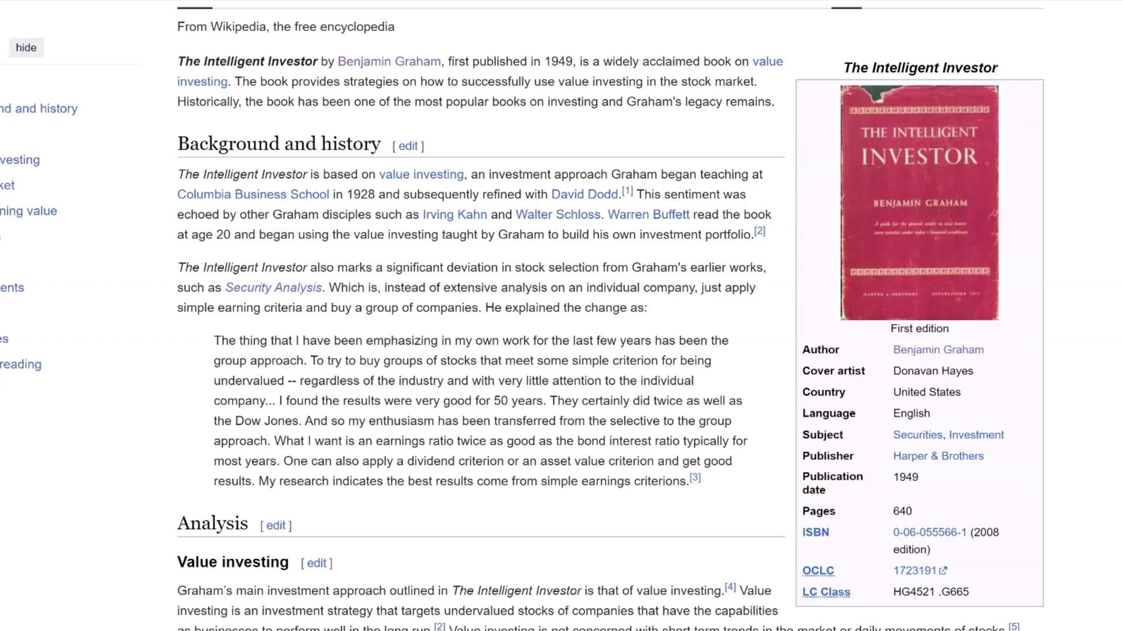
click(456, 0)
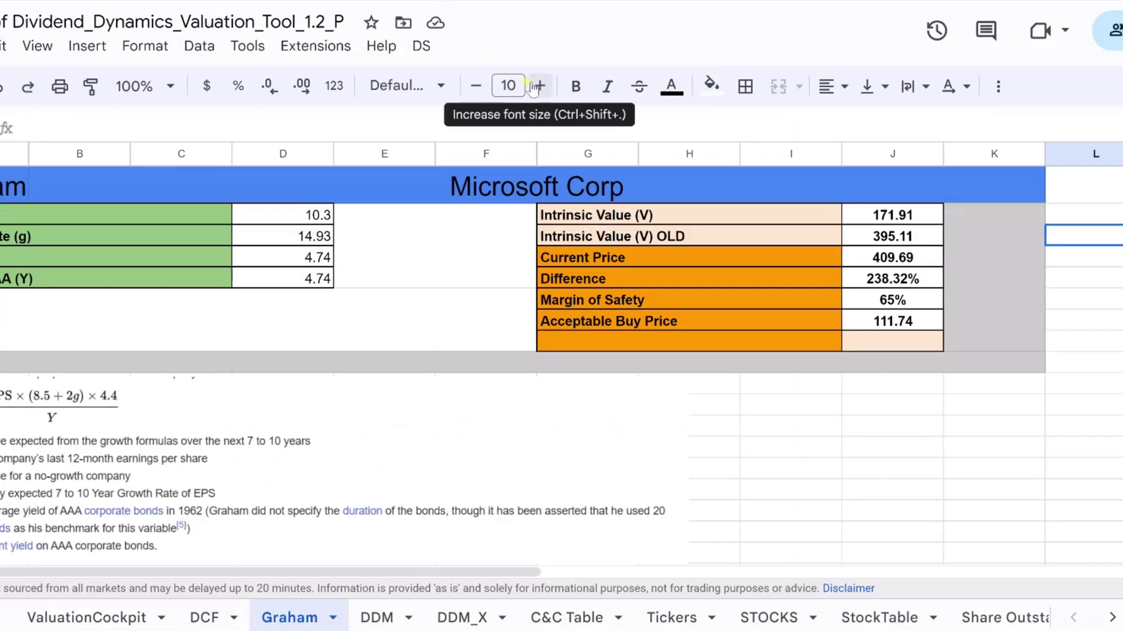
drag(622, 300, 887, 301)
click(887, 300)
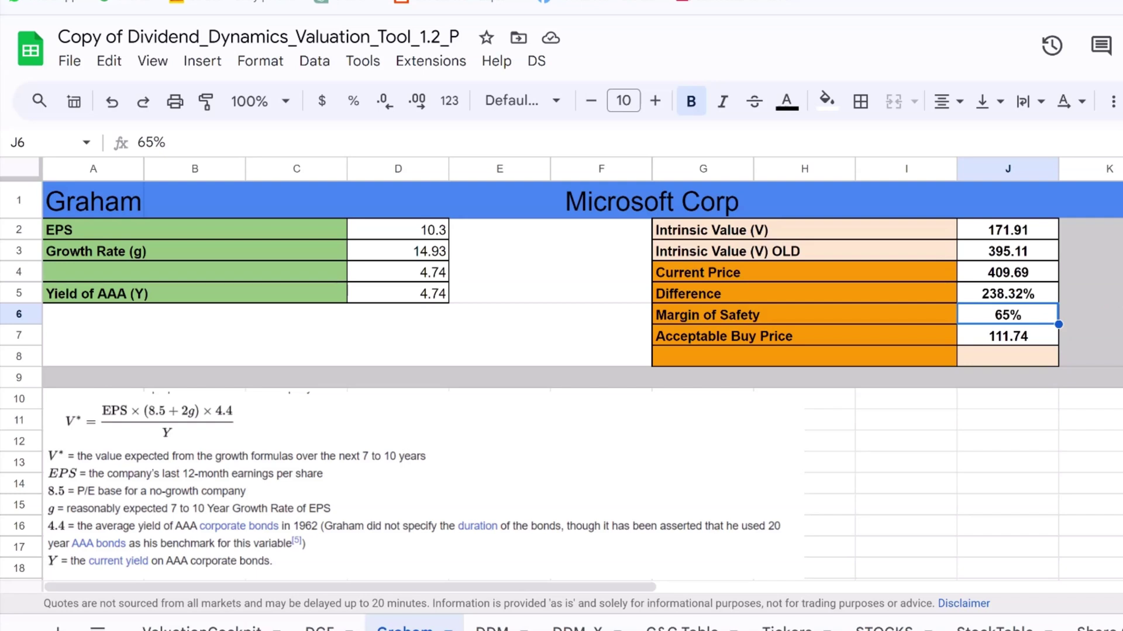
key(Right)
key(Right)
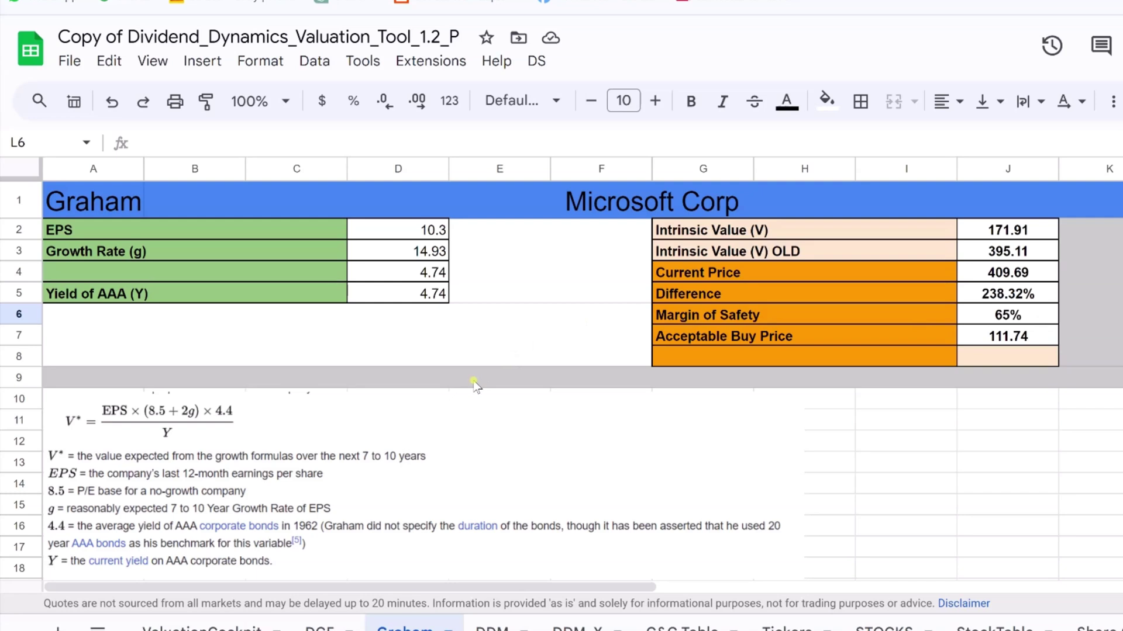
click(319, 626)
click(466, 627)
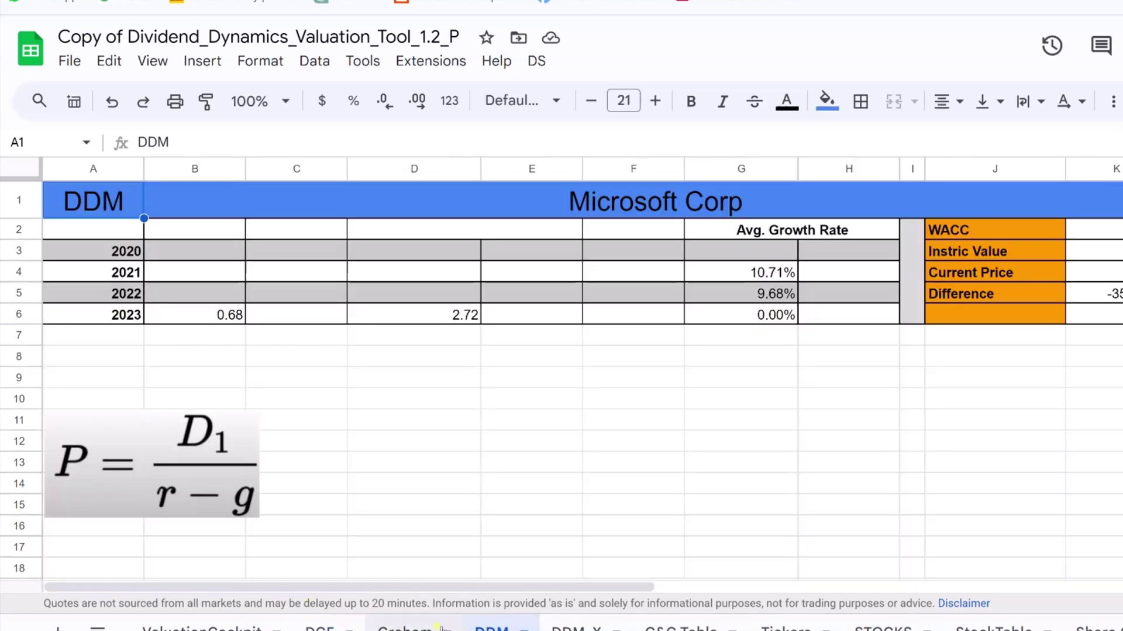
click(404, 626)
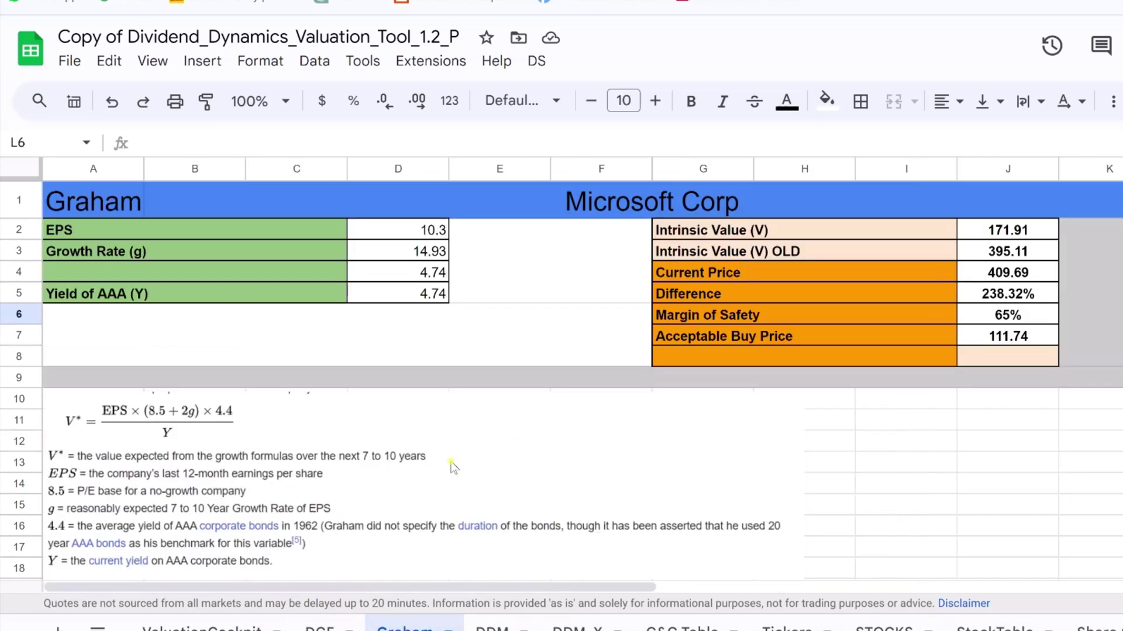